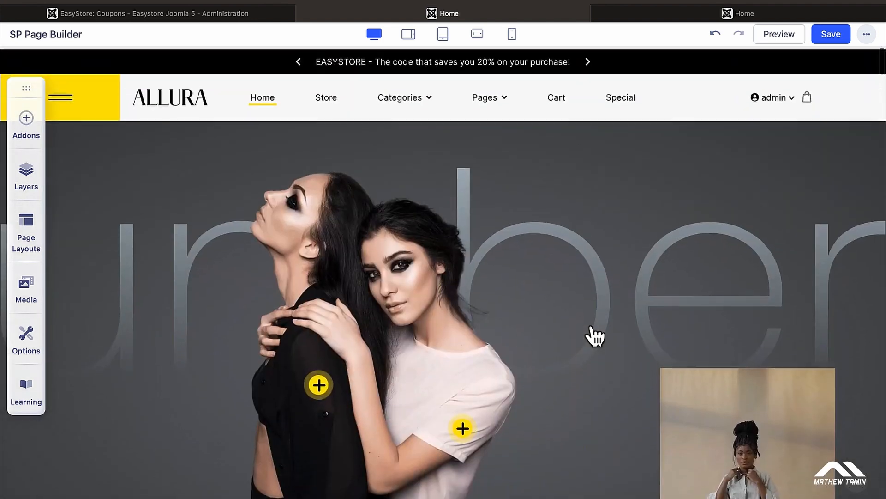
Look through the home page in the page builder from the hero banner down to the Latest Ones section
scroll(713, 247, down, 4)
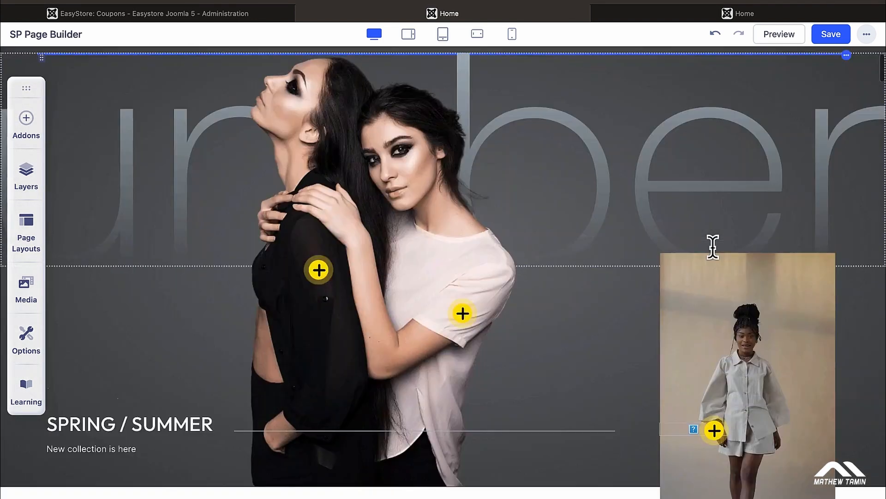
scroll(352, 240, down, 13)
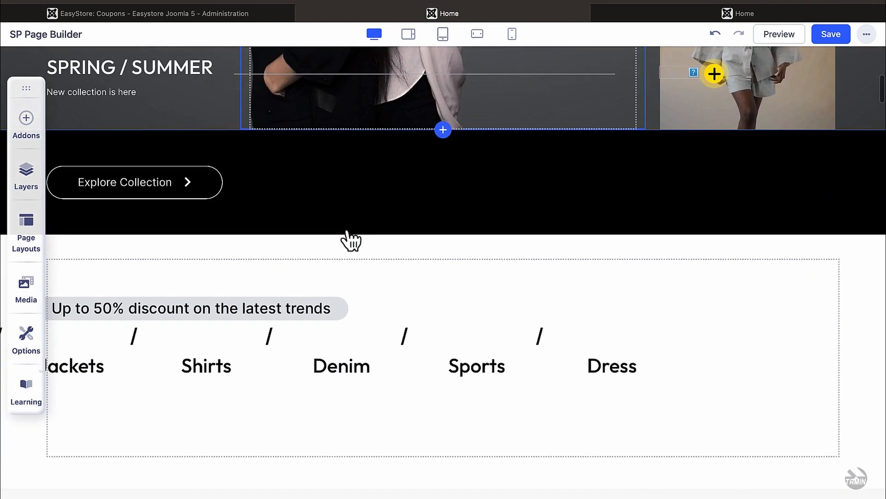
scroll(434, 324, down, 3)
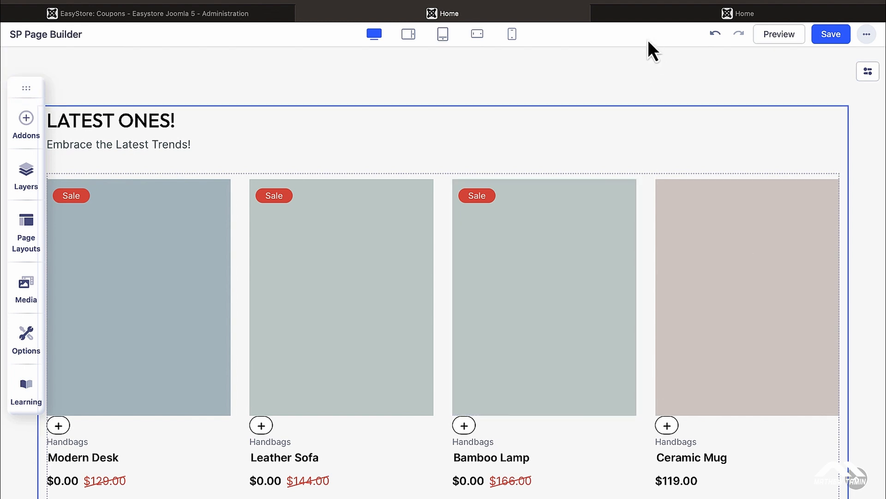
Load the JoomShaper website in the browser tab next to the page builder
click(661, 13)
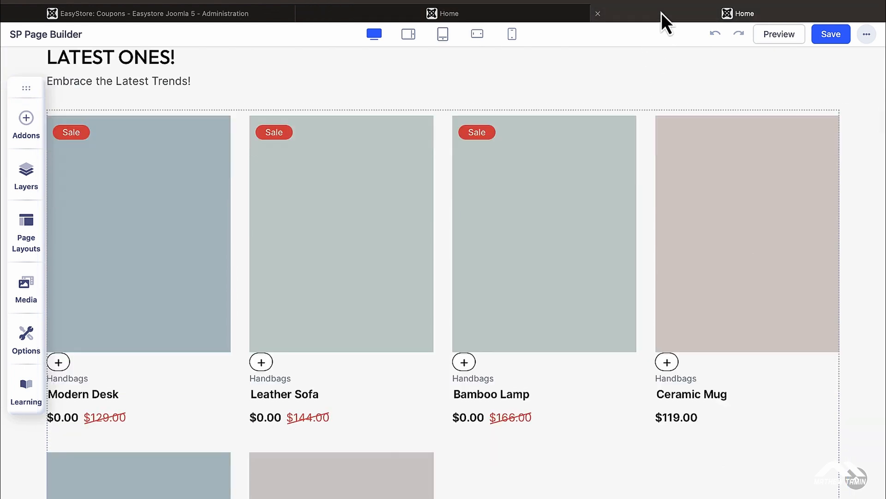
click(546, 0)
text(joms)
key(BackSpace)
key(BackSpace)
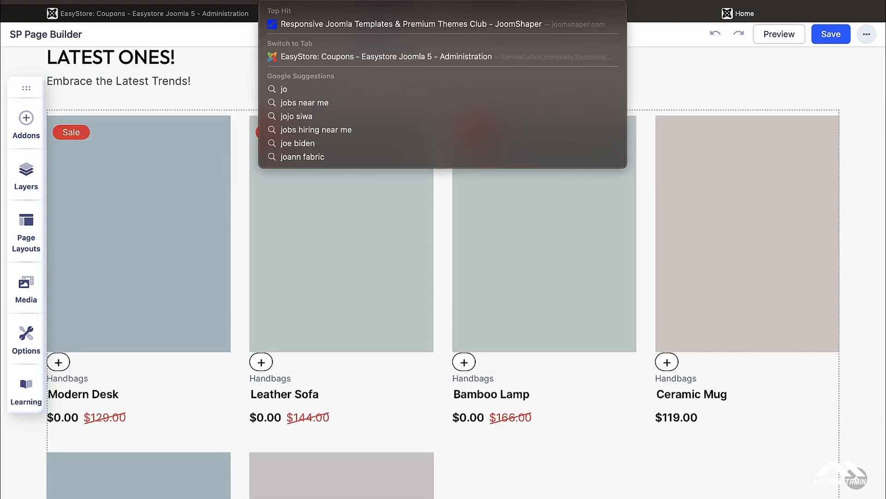
text(om)
key(Return)
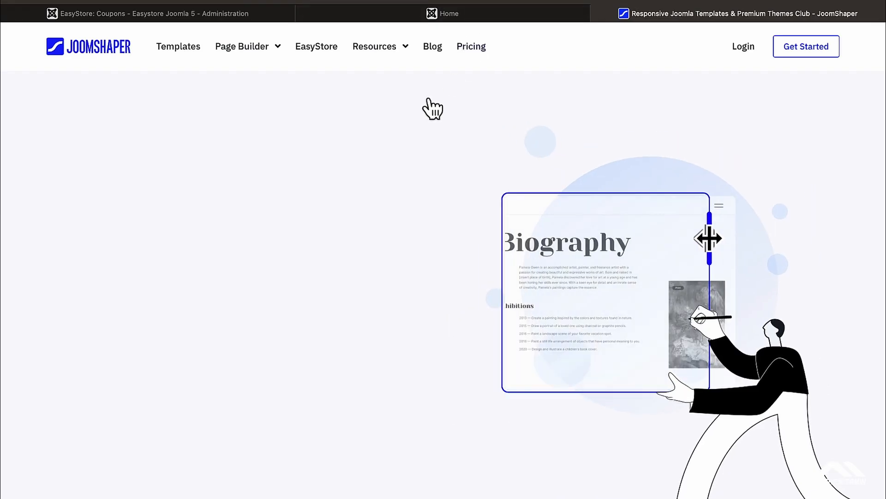
Open JoomShaper's Joomla templates, filter them by Ecommerce and look through the template gallery
scroll(403, 136, down, 20)
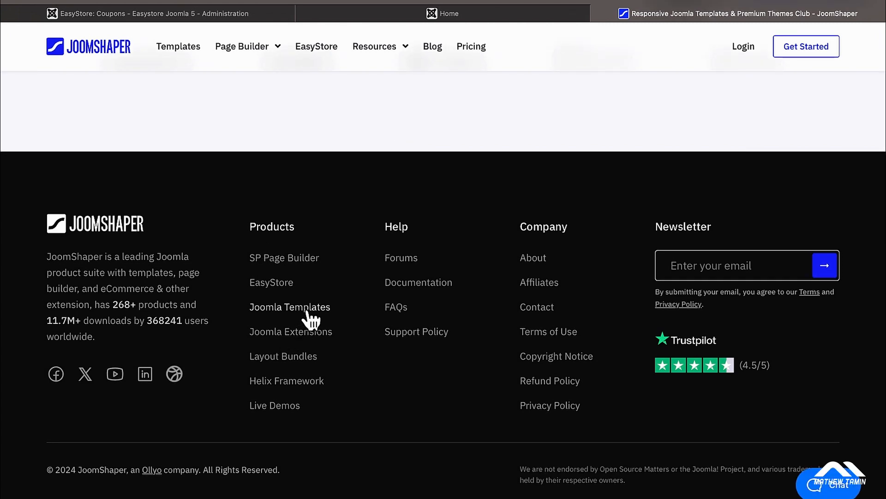
click(307, 314)
click(125, 268)
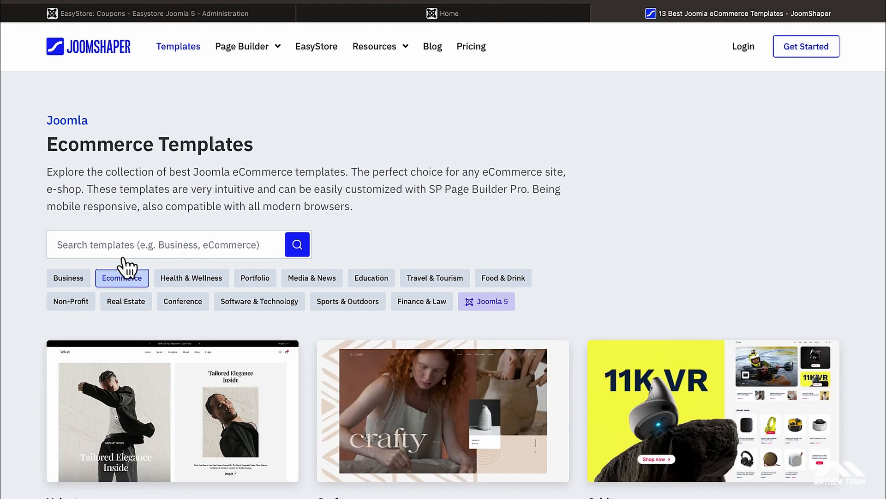
scroll(319, 341, down, 4)
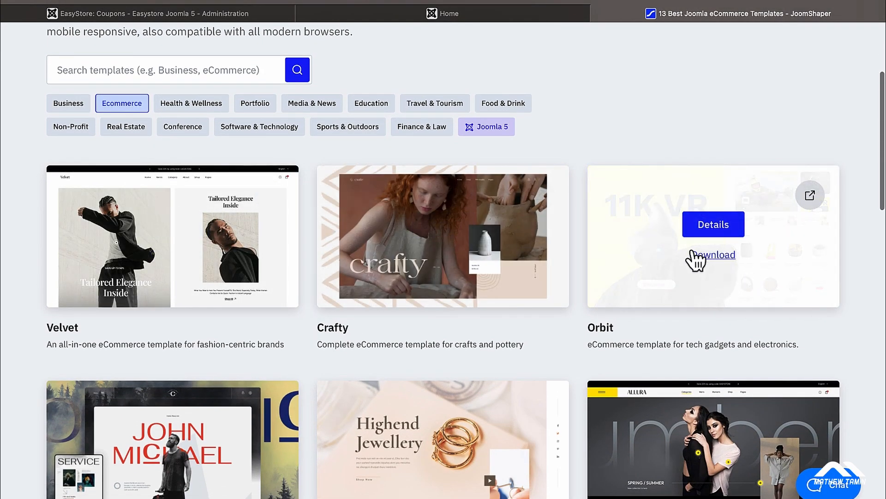
scroll(714, 278, down, 3)
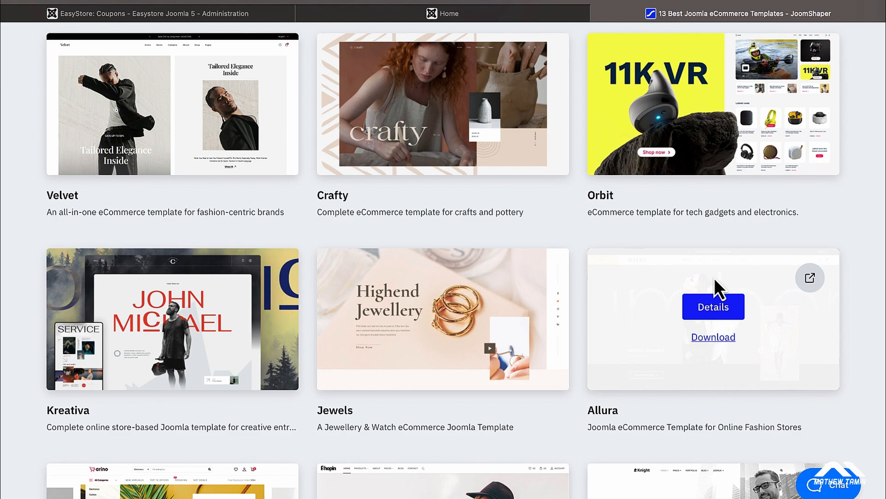
scroll(714, 278, down, 7)
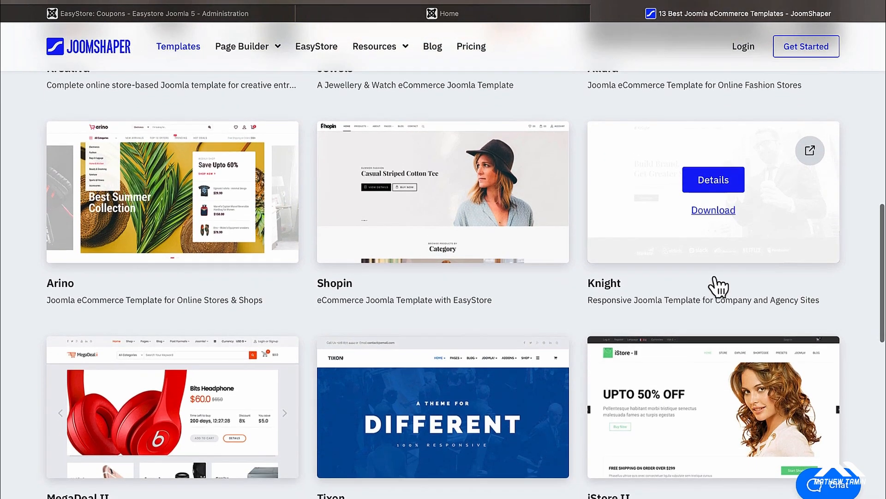
scroll(718, 286, up, 12)
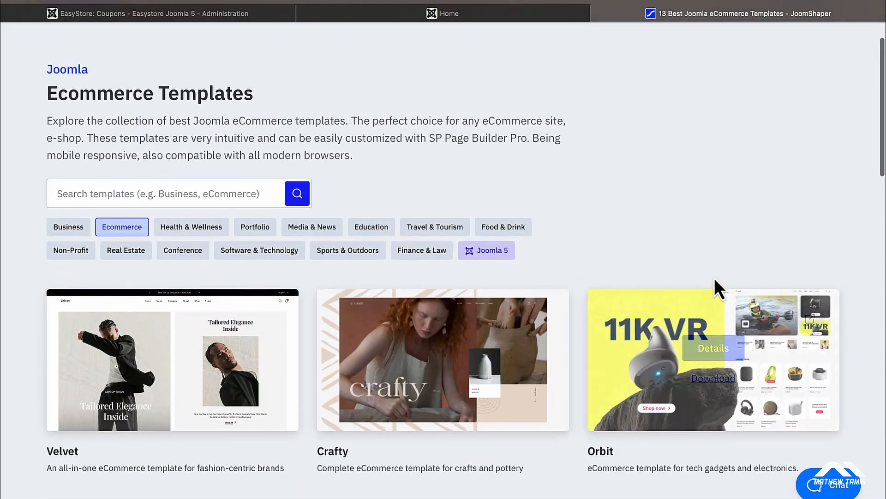
Close the JoomShaper page and open the store's live site from the Joomla administration
click(236, 18)
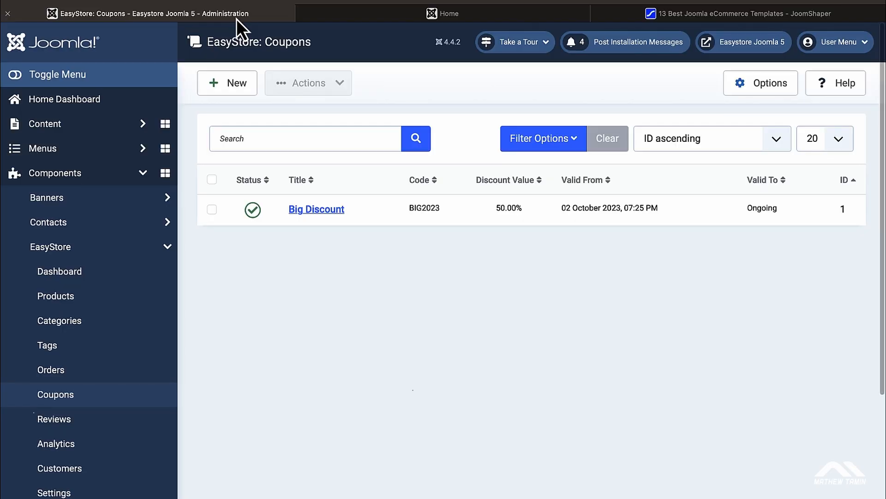
click(358, 17)
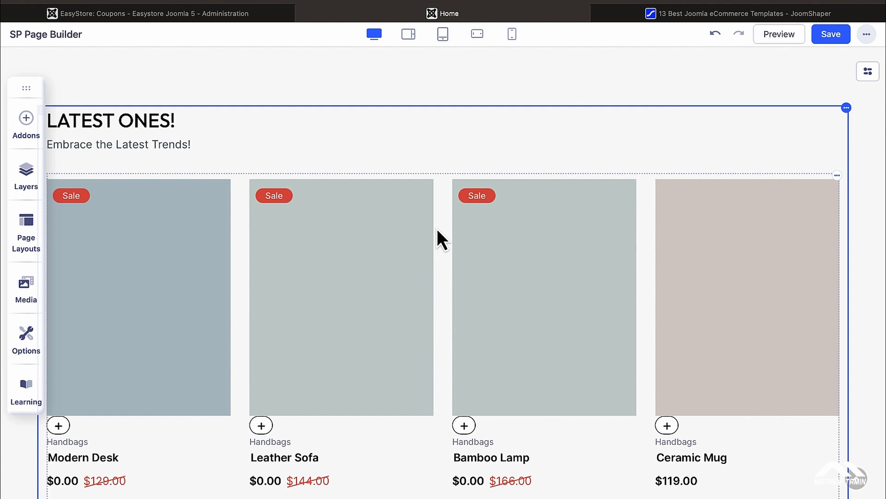
click(597, 14)
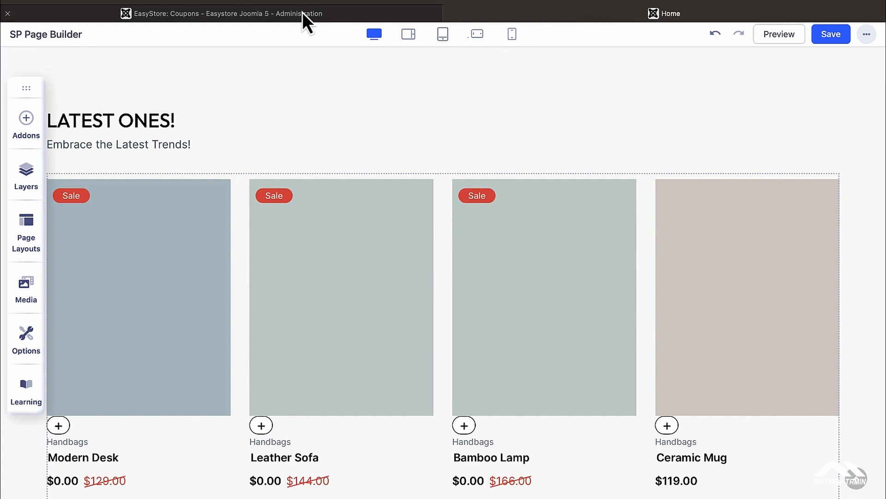
click(279, 15)
click(754, 42)
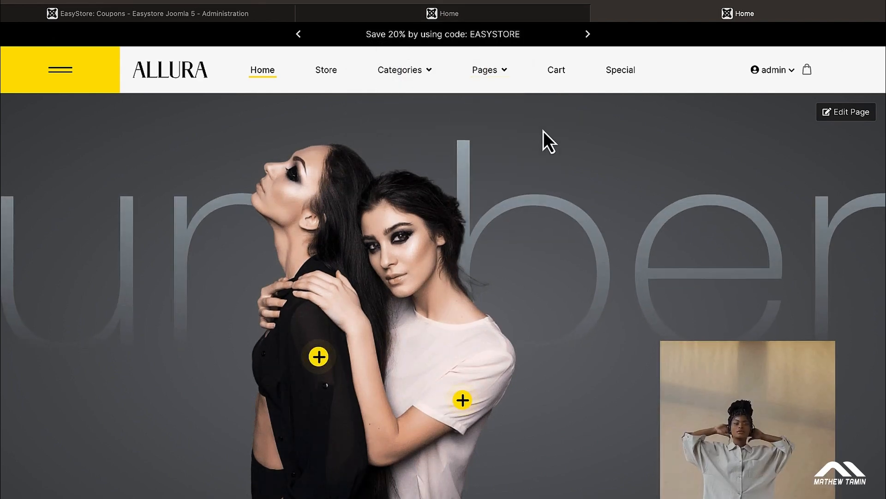
Return to the page builder and examine the product list in the Latest Ones section
click(476, 15)
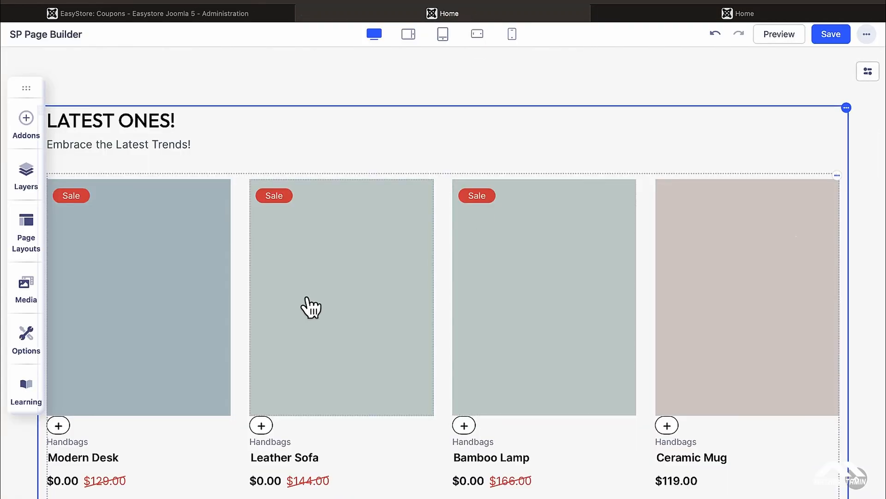
scroll(327, 421, down, 2)
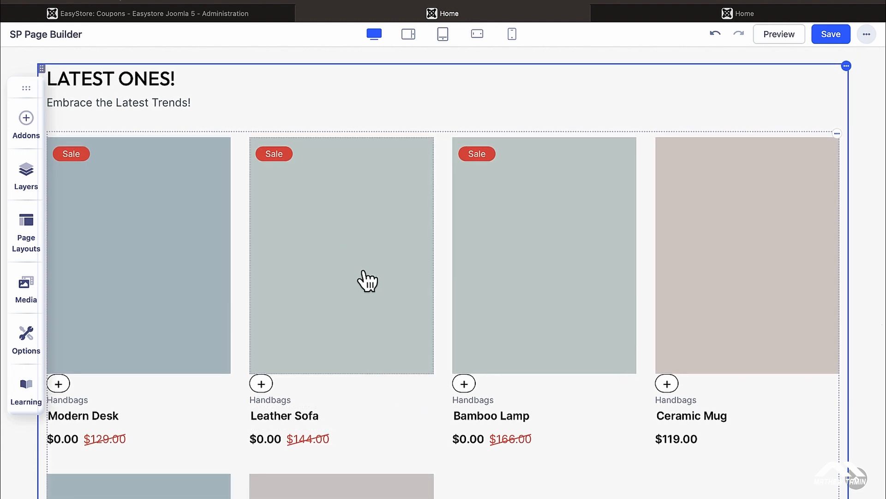
scroll(294, 252, down, 2)
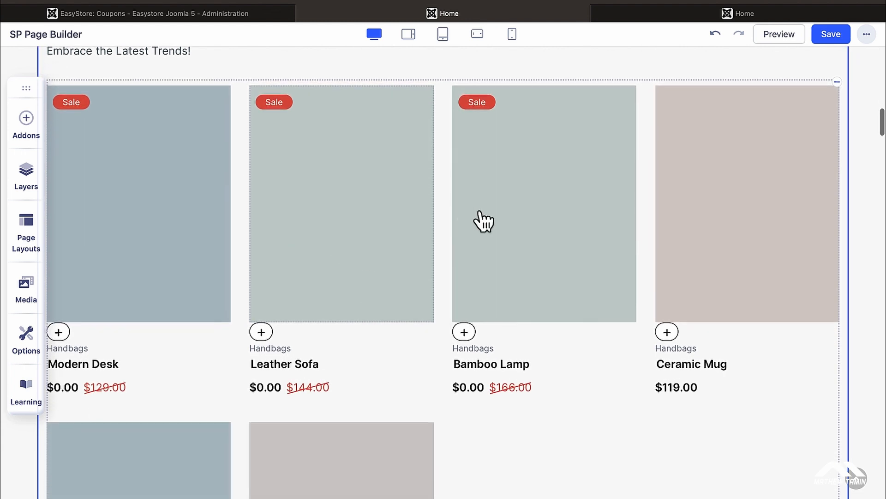
scroll(484, 222, down, 1)
scroll(483, 221, up, 2)
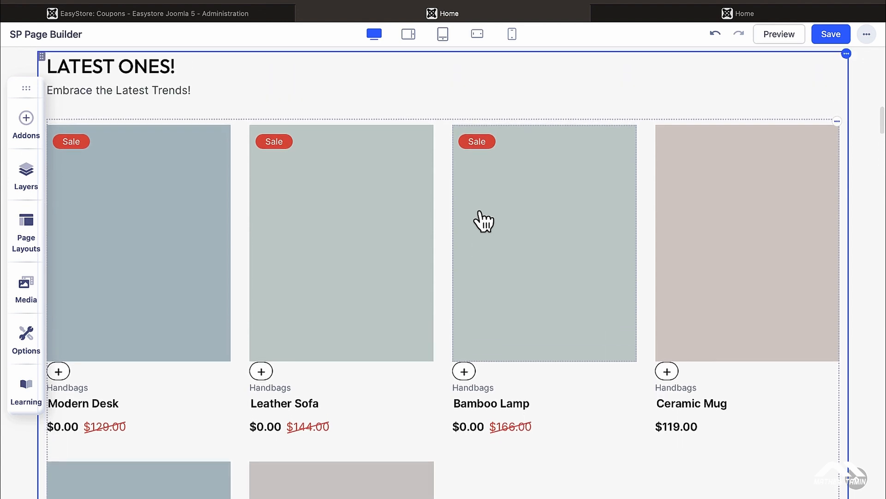
scroll(472, 266, up, 1)
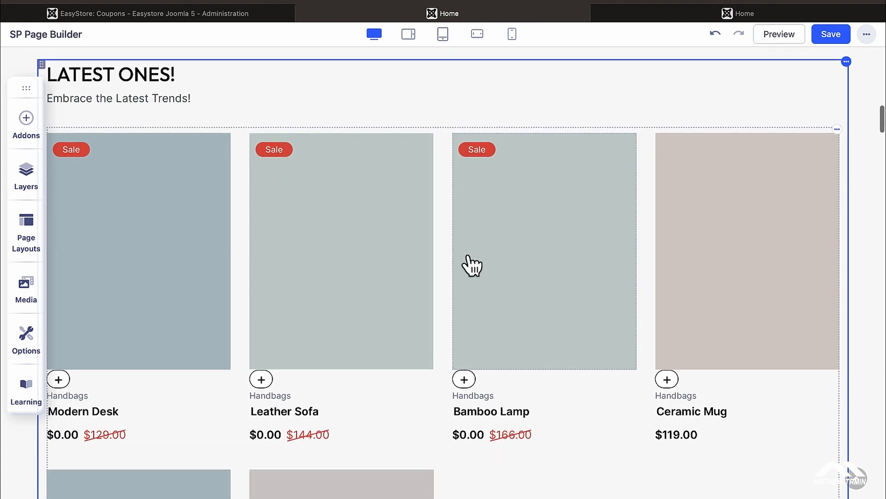
scroll(471, 265, up, 2)
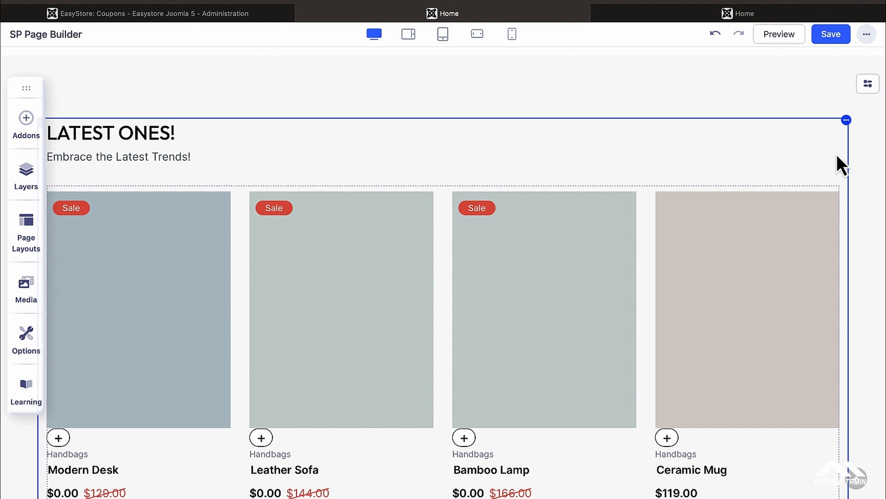
Open the Product List addon's settings under Latest Ones and review its Source and Category options
click(838, 189)
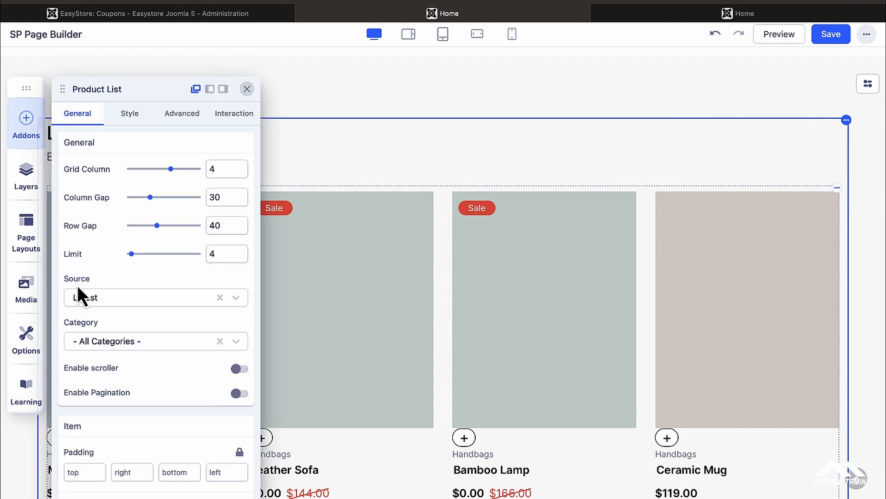
click(236, 298)
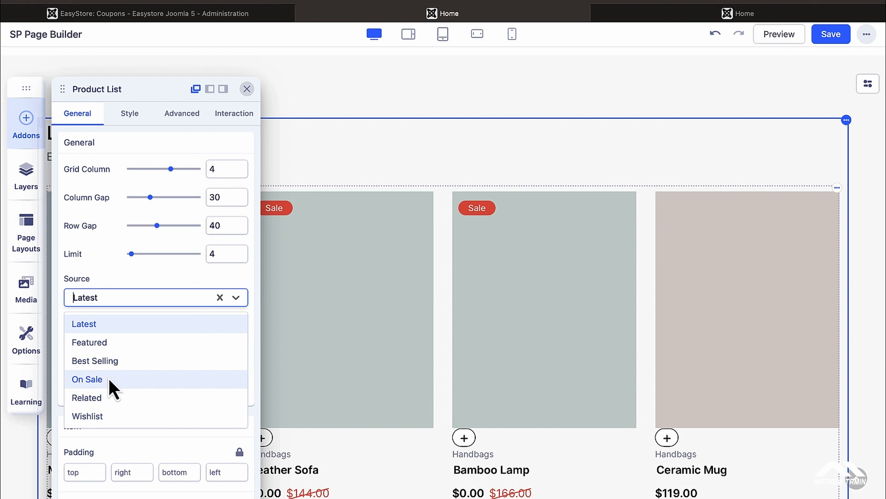
click(154, 277)
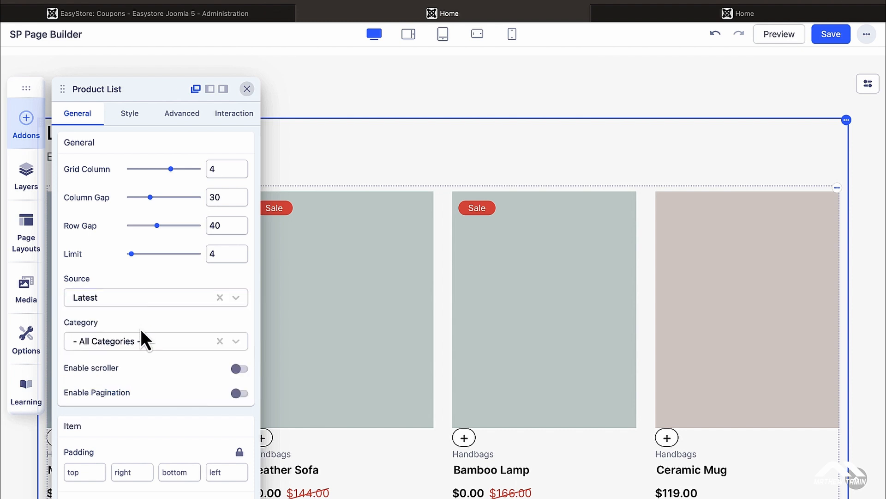
click(137, 347)
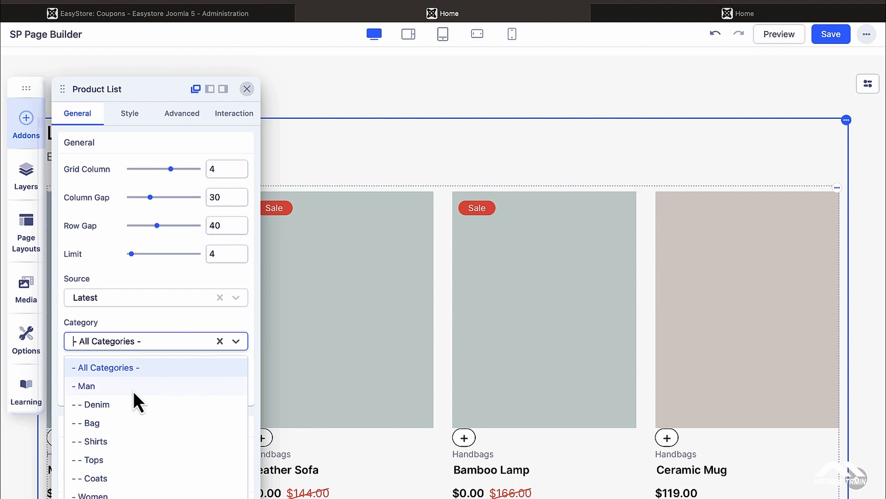
scroll(129, 414, down, 3)
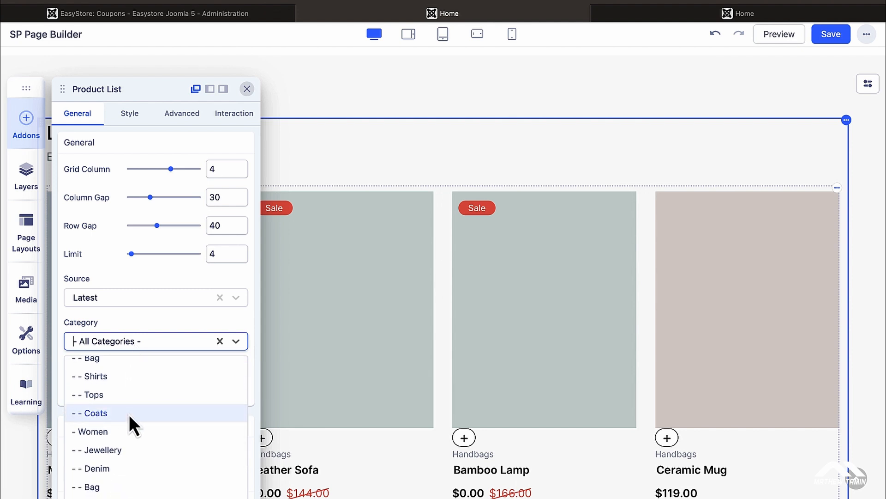
scroll(128, 414, down, 3)
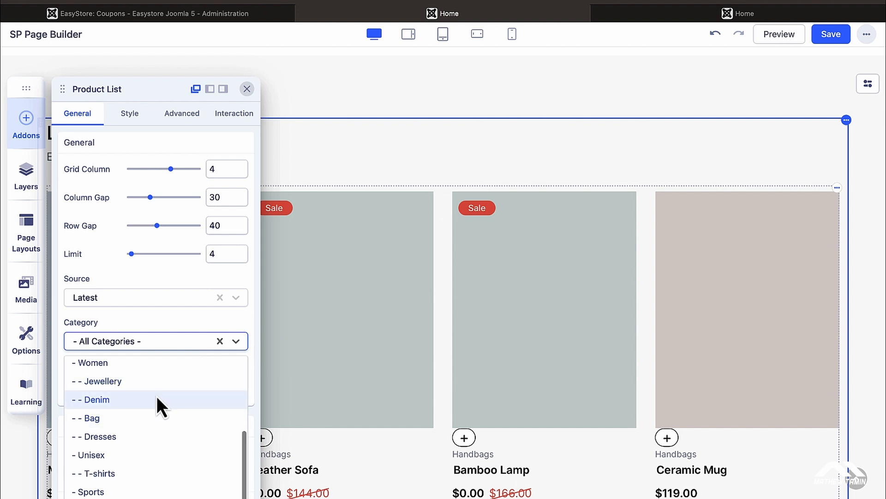
click(184, 319)
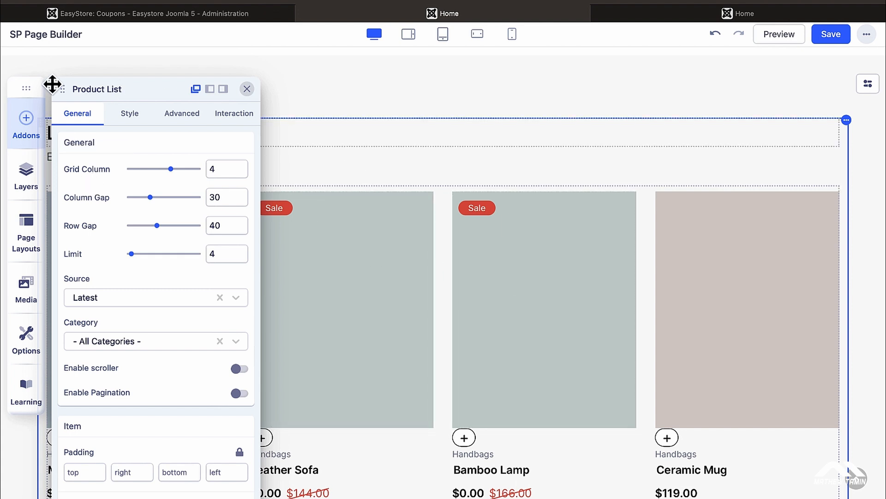
Move the floating builder toolbar clear of the first products and set the Product List's Grid Column to 6
drag(26, 87, 670, 157)
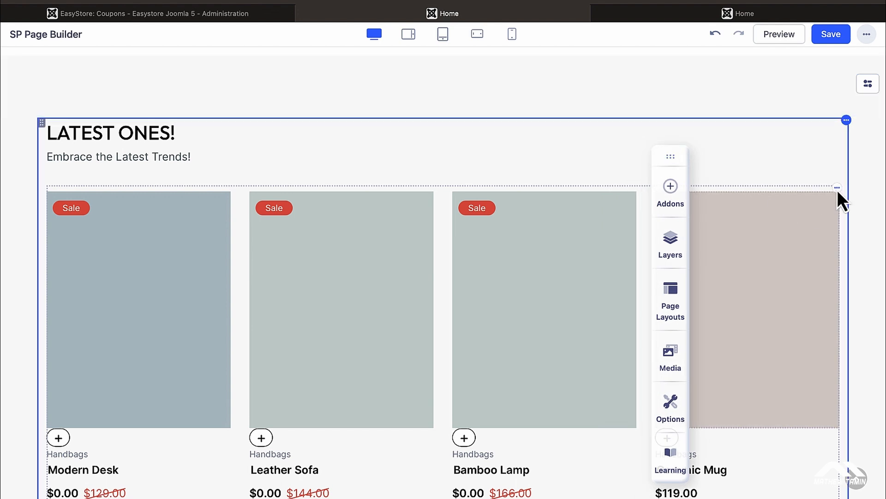
click(838, 187)
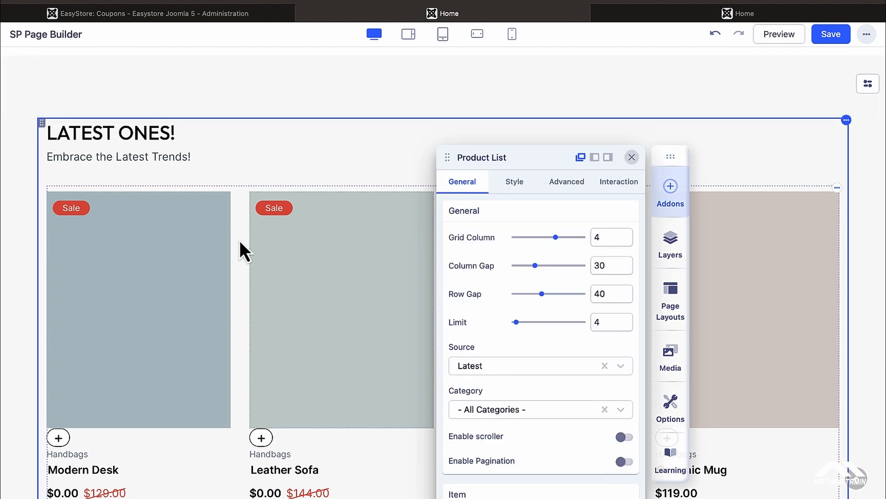
click(566, 240)
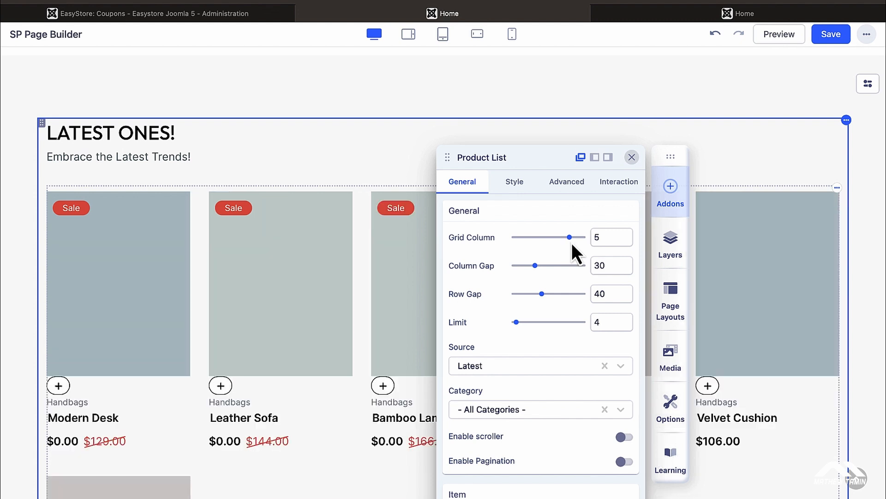
click(580, 238)
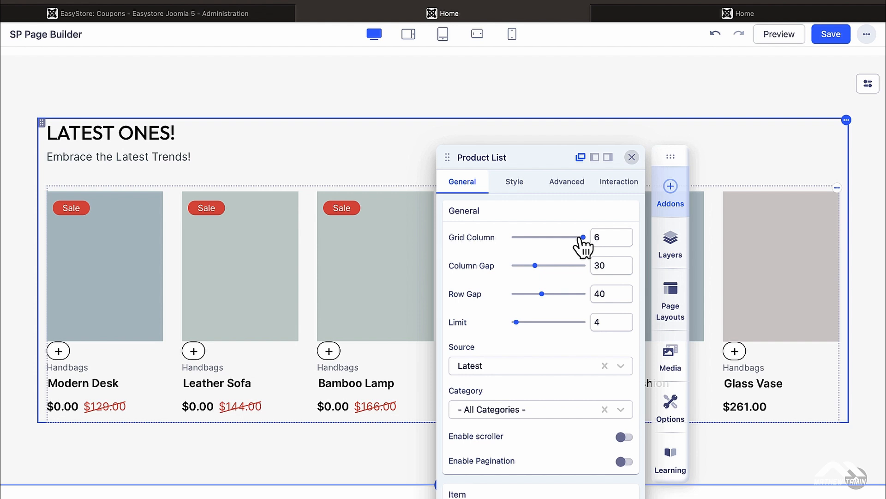
Check the products in the Latest Ones section on the live home page
click(638, 12)
scroll(596, 314, down, 3)
scroll(592, 307, down, 5)
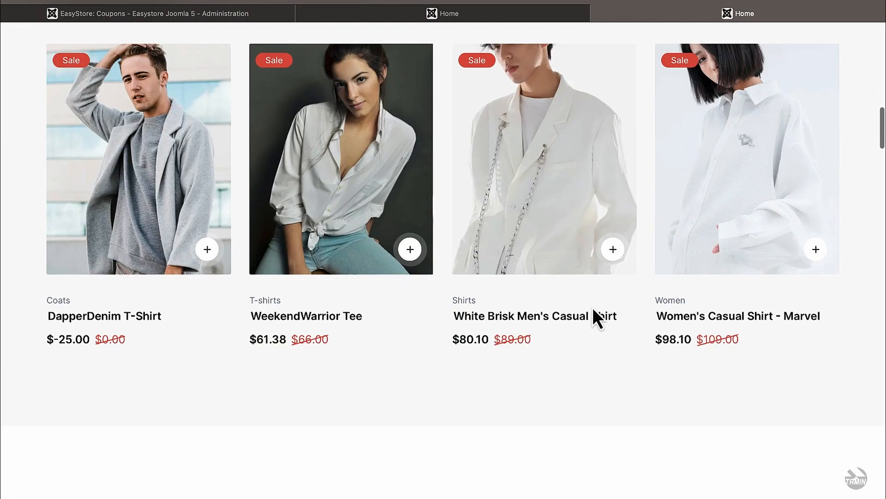
scroll(591, 306, up, 2)
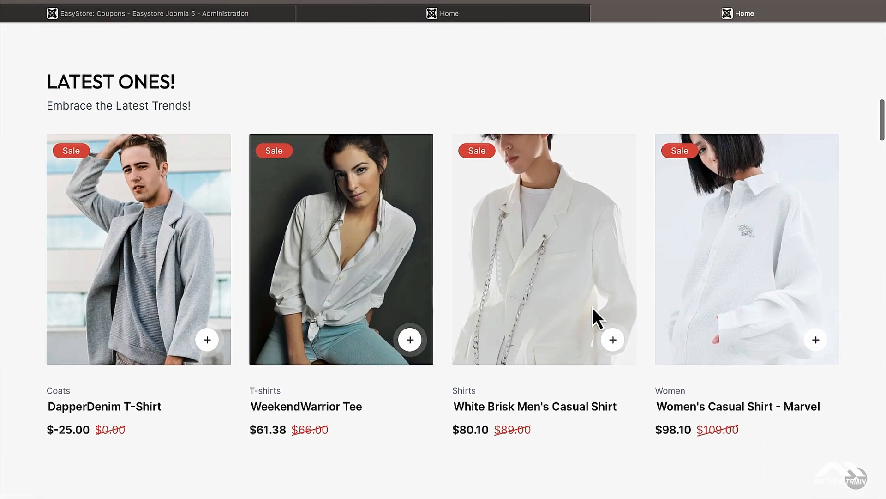
Switch back to SP Page Builder and set the Product List's Grid Column to 4 after trying 2
click(497, 13)
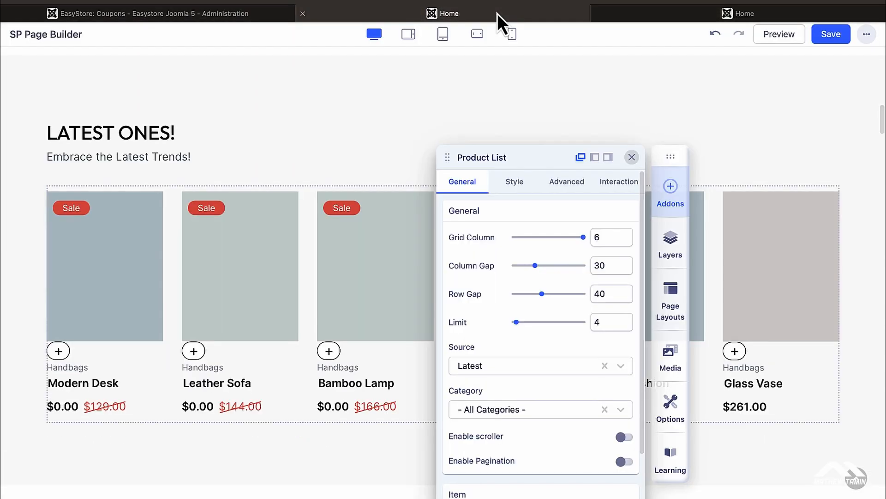
click(525, 236)
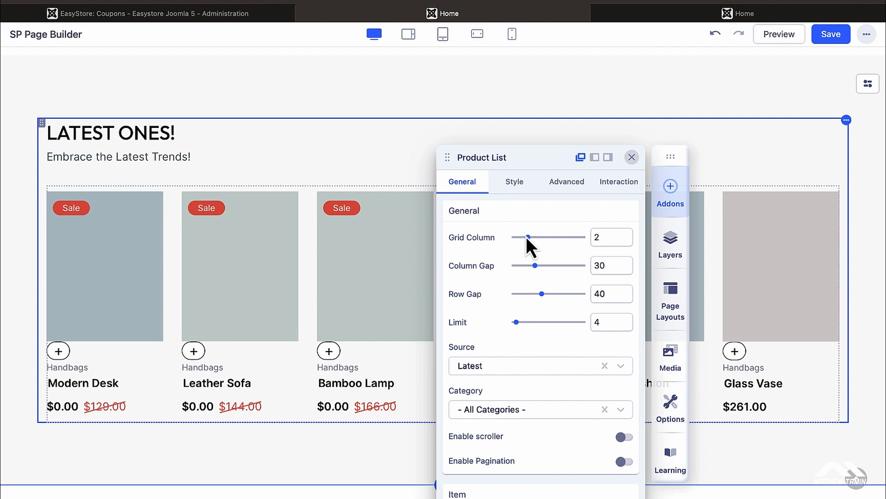
click(552, 237)
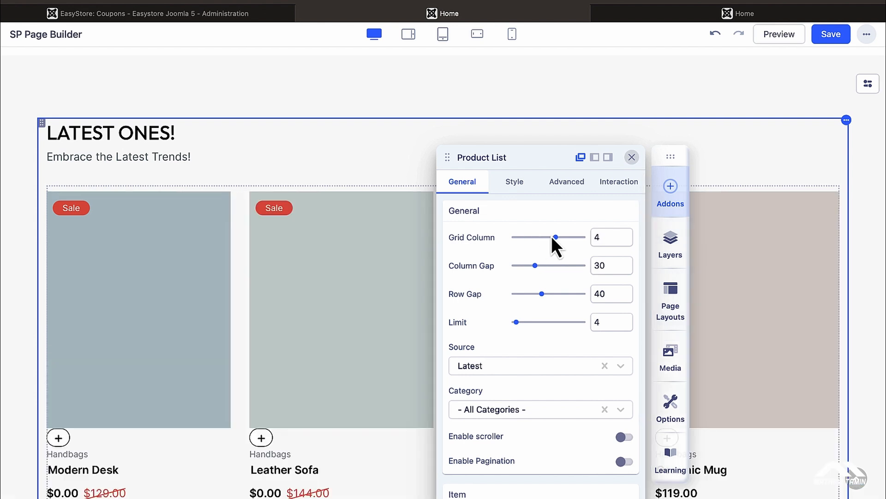
Try Column Gap values of 48, 80 and 17 for the Product List under Latest Ones
click(548, 266)
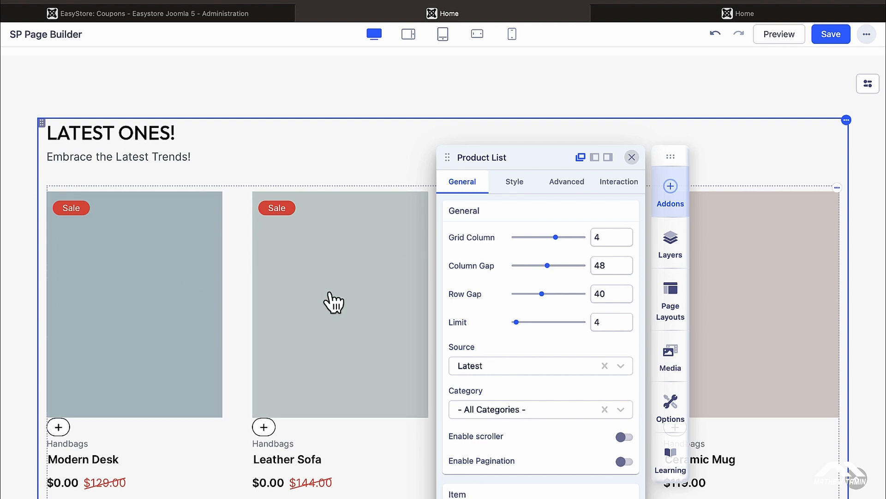
click(569, 265)
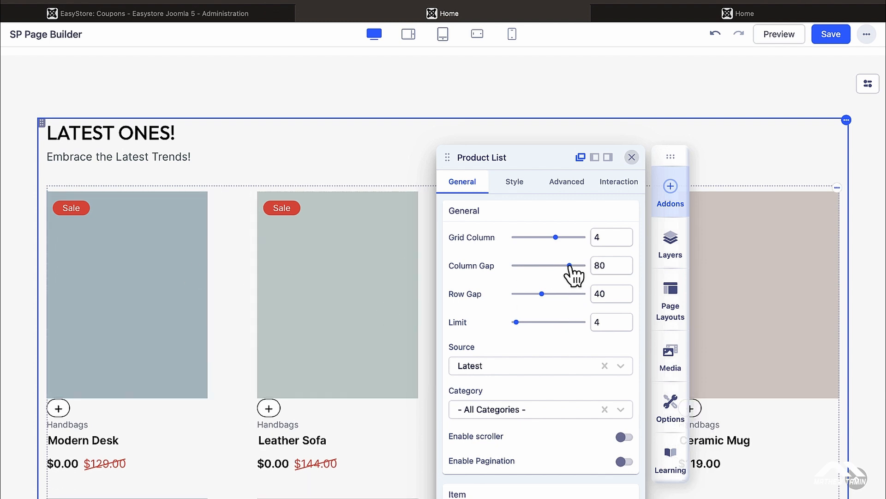
click(521, 265)
drag(521, 265, 527, 265)
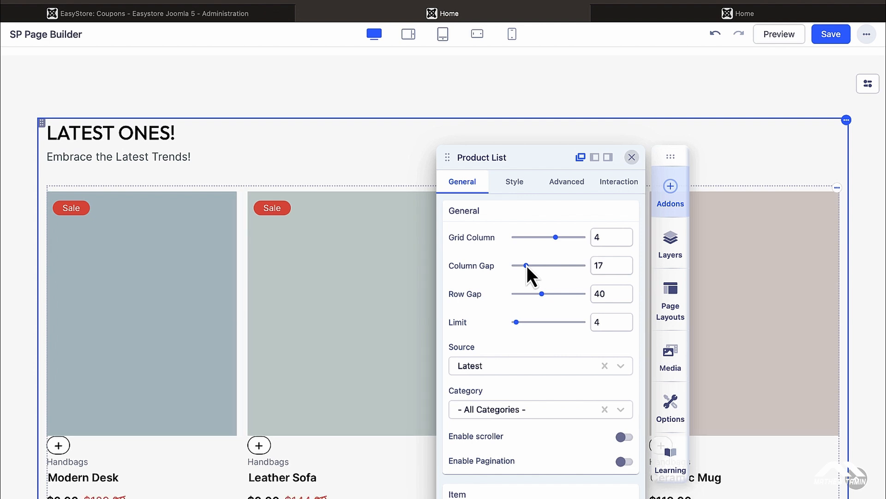
Try a Row Gap of 54 for the Product List, and set both its Row Gap and Column Gap to 40
scroll(340, 320, down, 5)
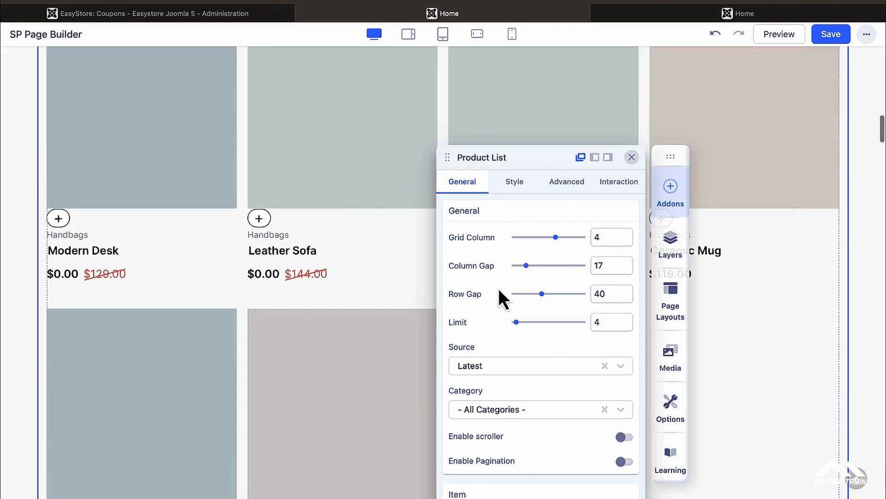
click(552, 294)
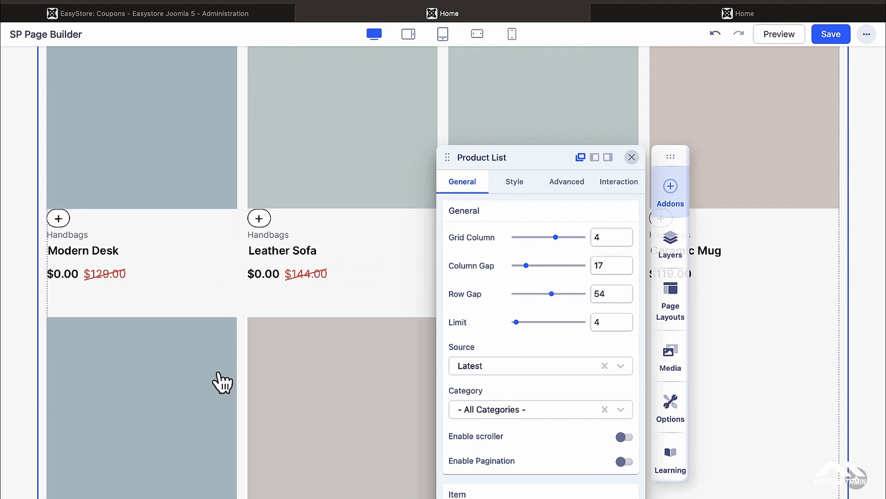
double_click(597, 294)
text(40)
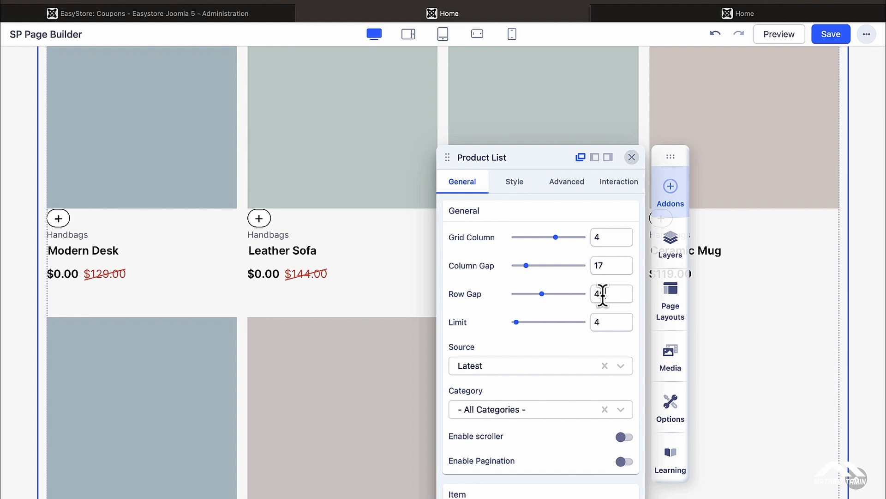
double_click(600, 267)
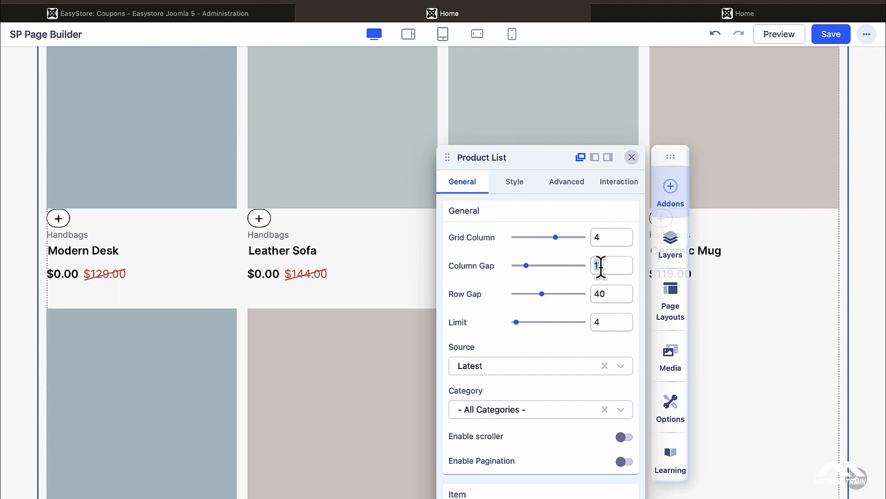
text(40)
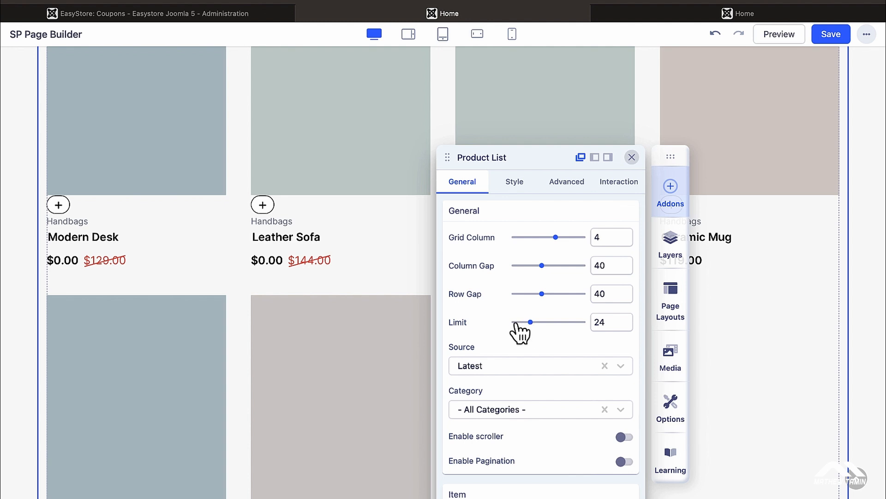
Set the Product List's Limit to 4, examine its product rows and close the addon's settings
double_click(606, 322)
scroll(313, 361, down, 5)
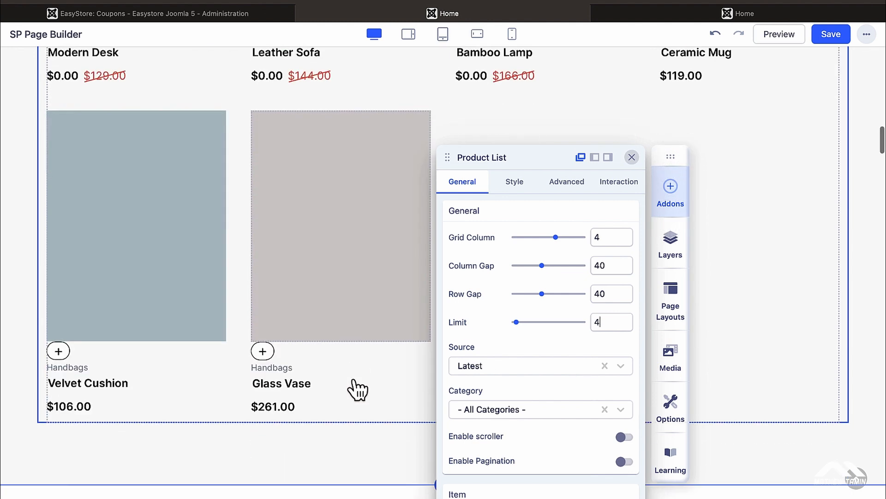
scroll(357, 389, down, 3)
scroll(353, 378, up, 2)
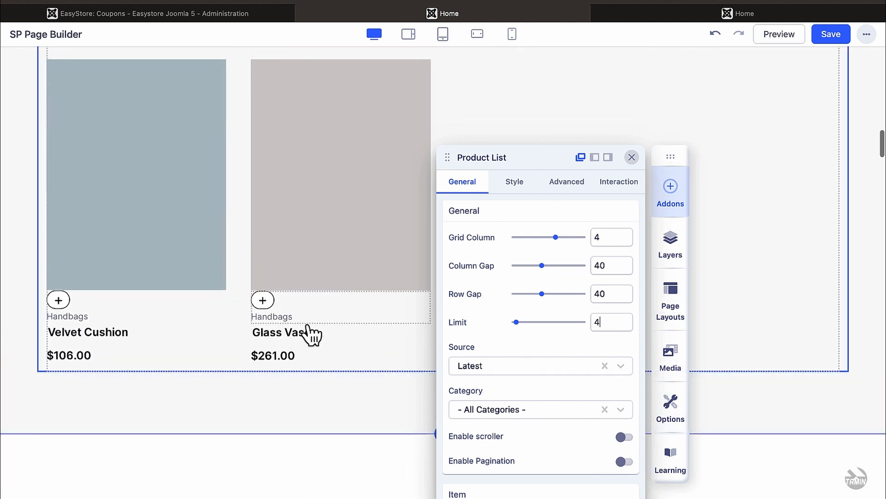
scroll(311, 332, up, 5)
scroll(310, 330, up, 1)
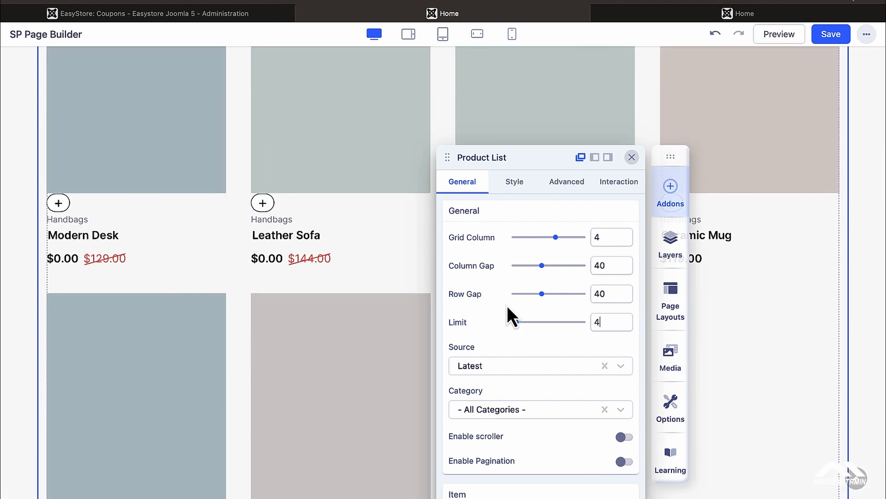
scroll(507, 305, down, 2)
scroll(317, 253, up, 6)
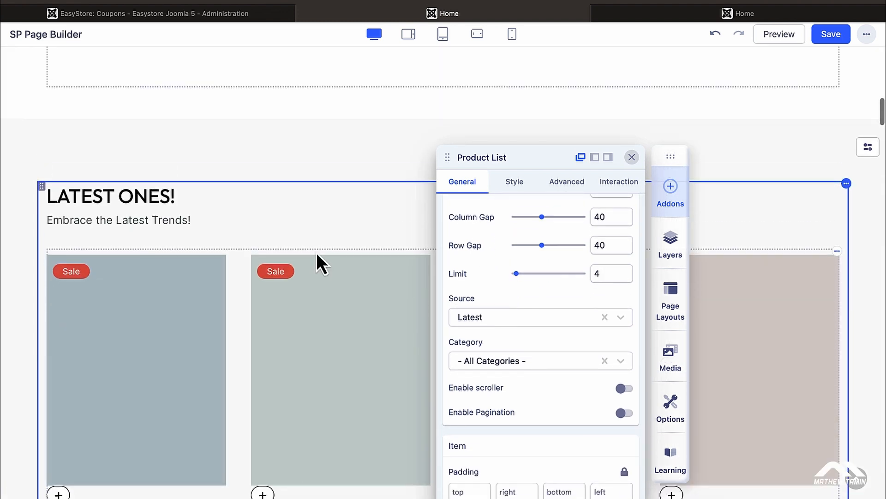
scroll(317, 253, up, 2)
scroll(316, 253, down, 1)
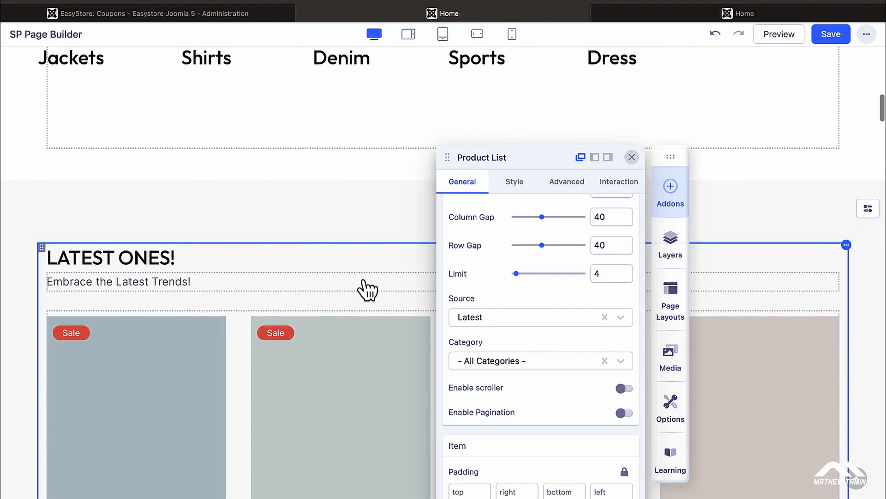
click(633, 158)
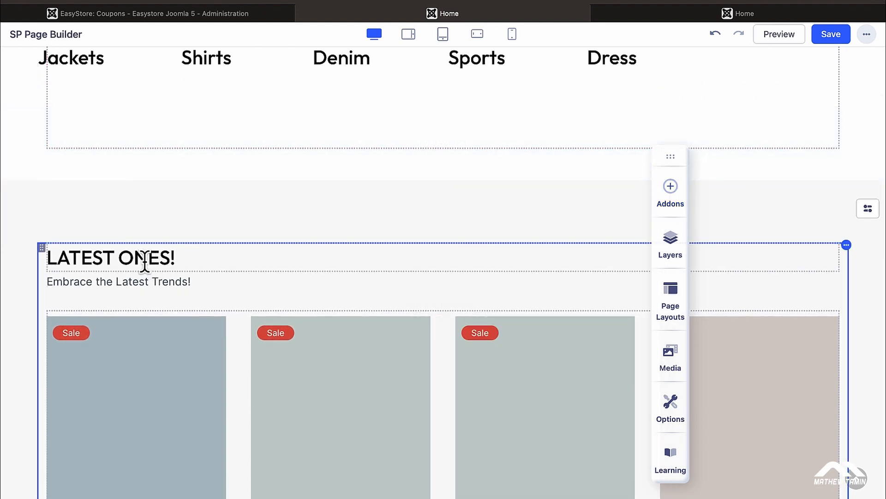
Shorten the section heading to "LATEST ONE!" and review the settings of the heading and its subtitle
click(159, 263)
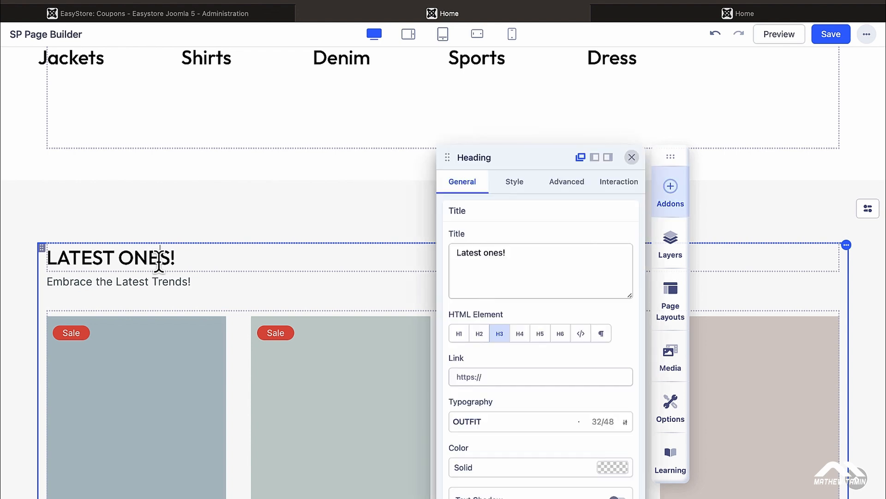
key(BackSpace)
click(141, 281)
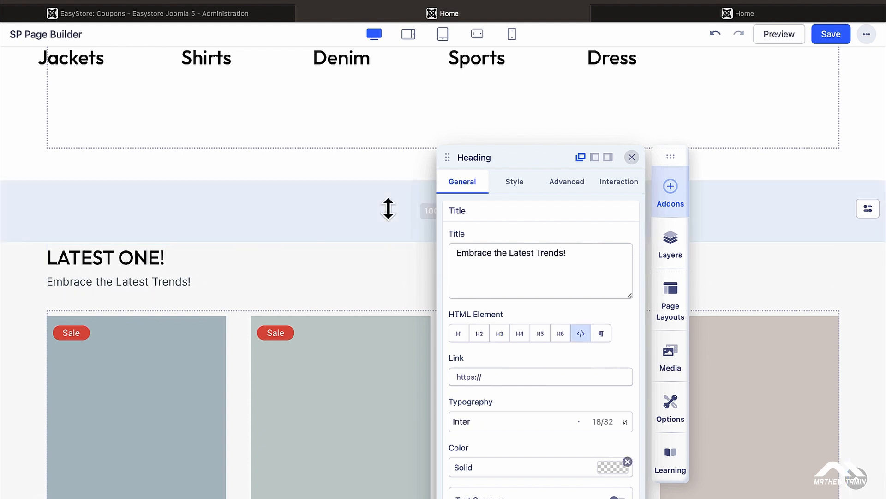
click(379, 264)
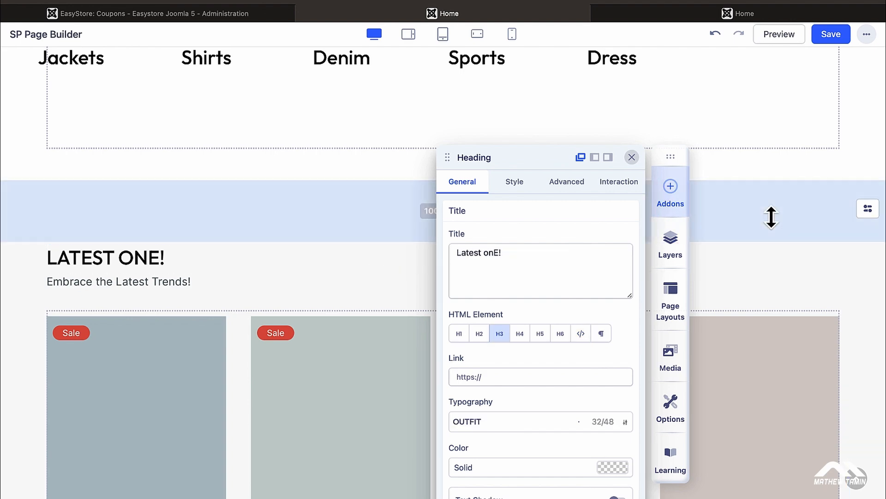
click(632, 157)
Review the Spring / Summer Lookbook heading's settings and the images below it, and close the settings
scroll(569, 267, down, 15)
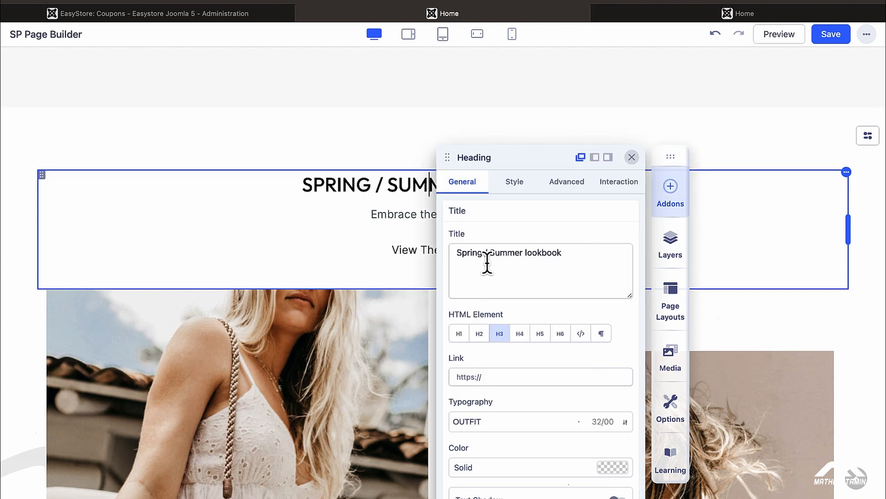
scroll(263, 265, down, 5)
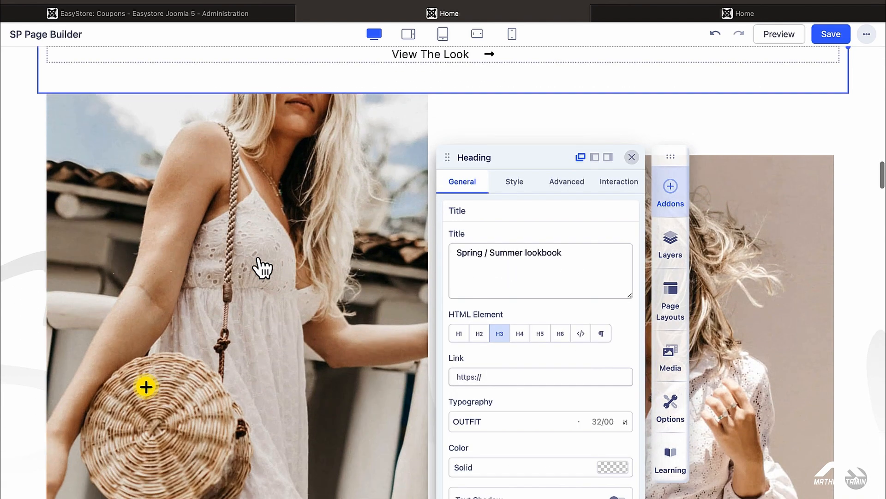
scroll(362, 241, up, 2)
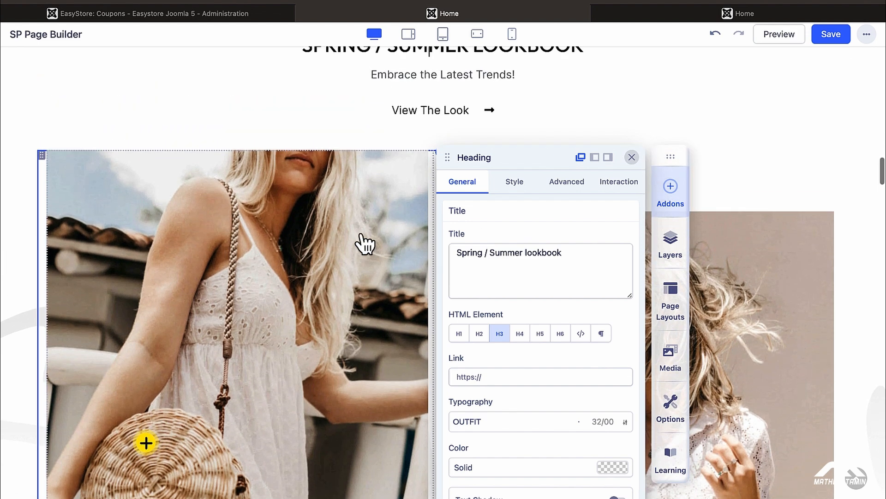
click(632, 157)
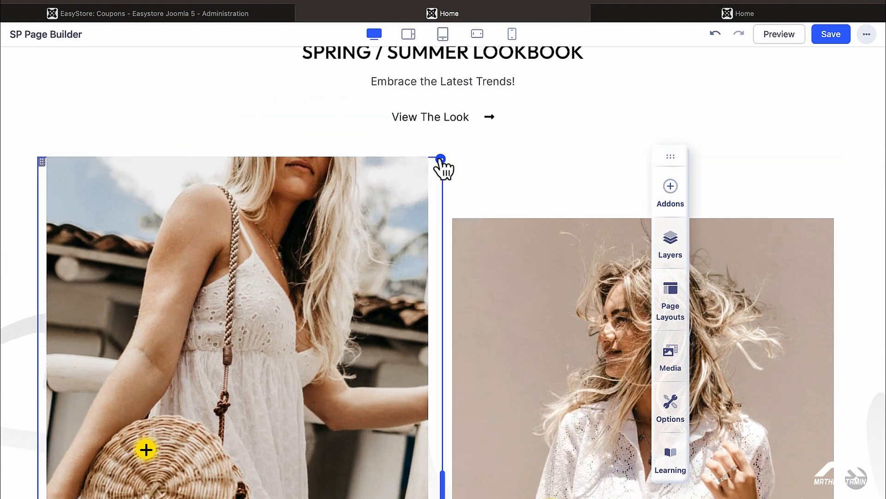
Open the column options of the straw bag image and review the Popover settings of both lookbook images
click(440, 159)
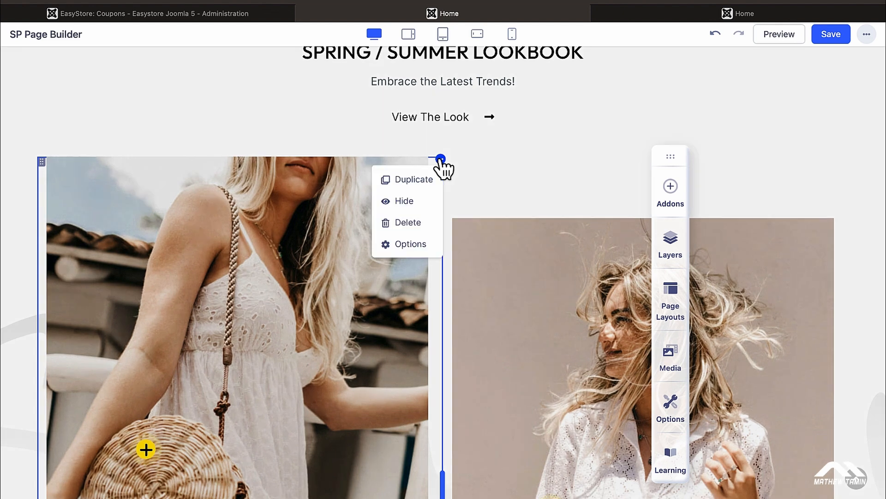
click(411, 247)
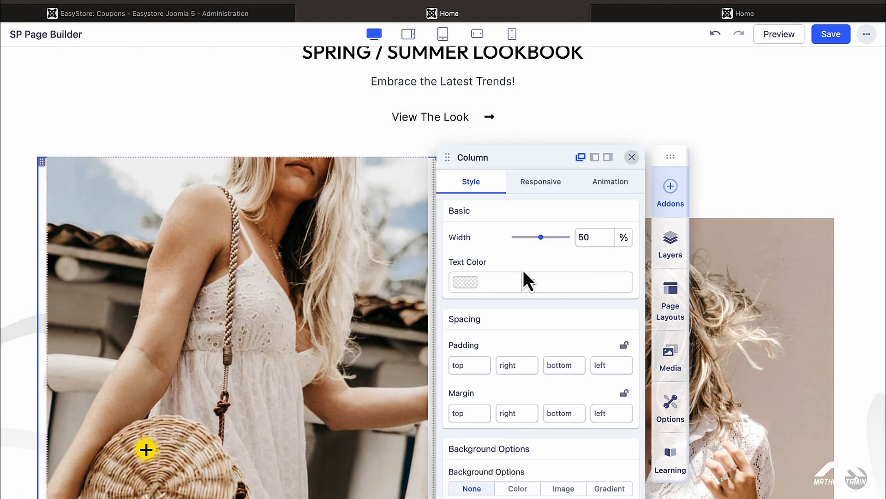
click(295, 300)
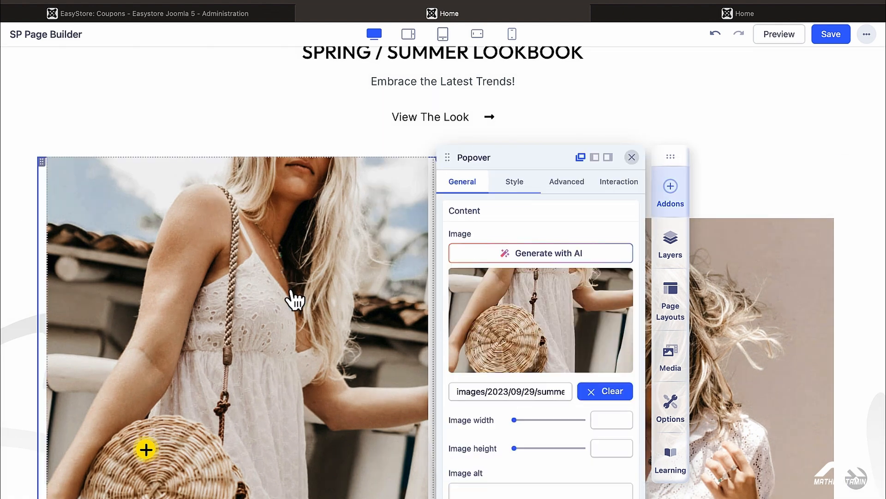
mouse_move(545, 295)
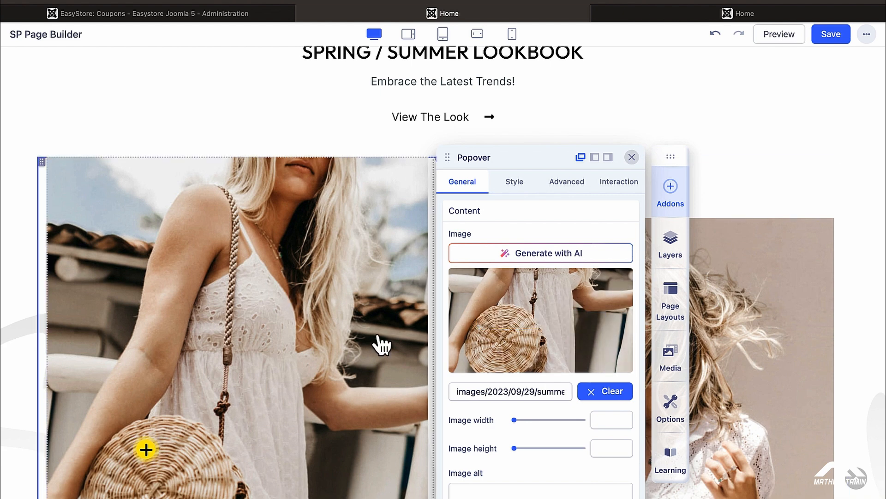
scroll(380, 344, down, 5)
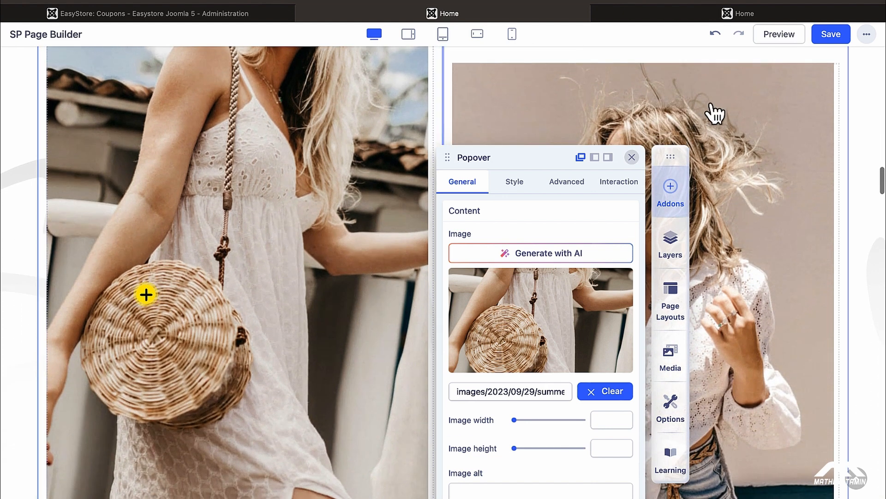
click(750, 176)
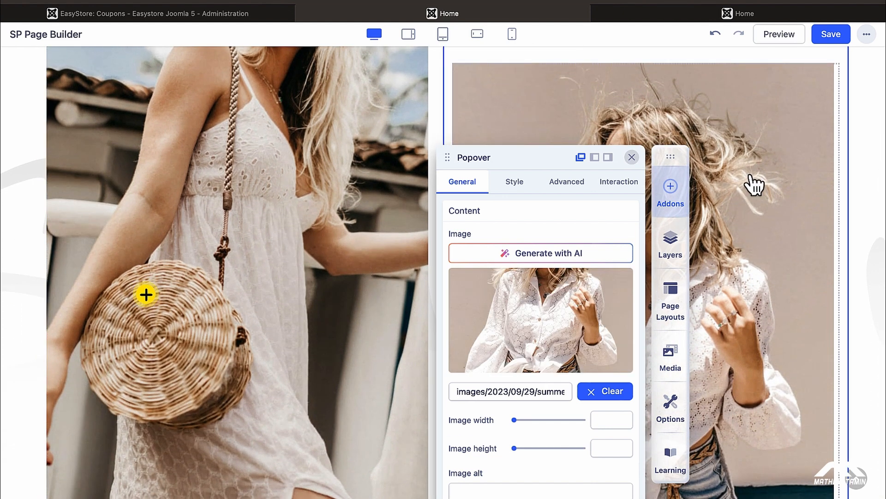
click(147, 298)
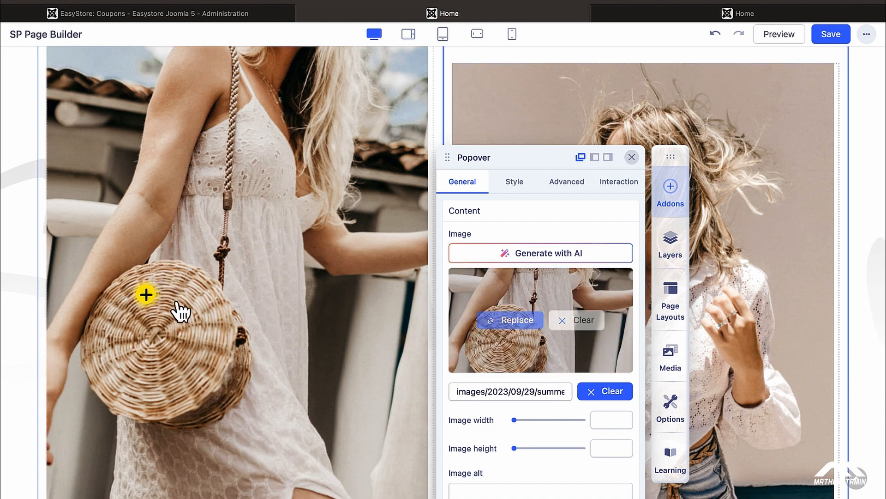
Open the product popover on the straw bag in the live site's lookbook section and return to the page builder
click(688, 18)
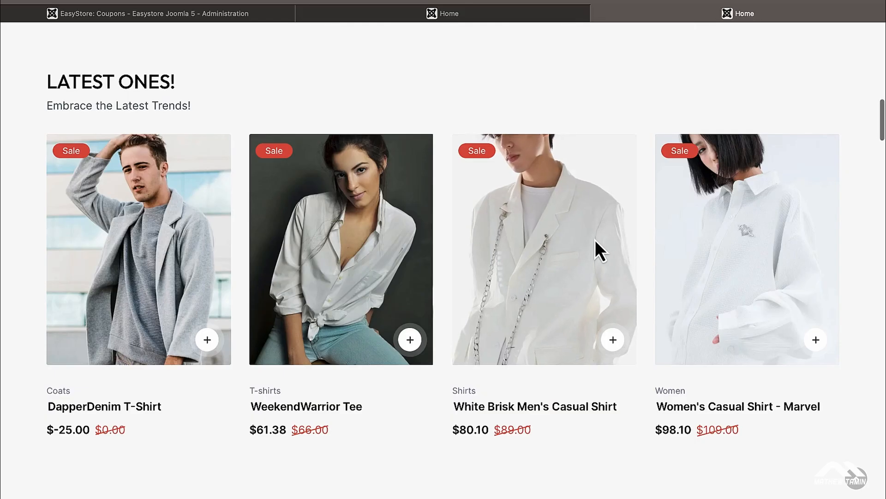
scroll(595, 240, down, 15)
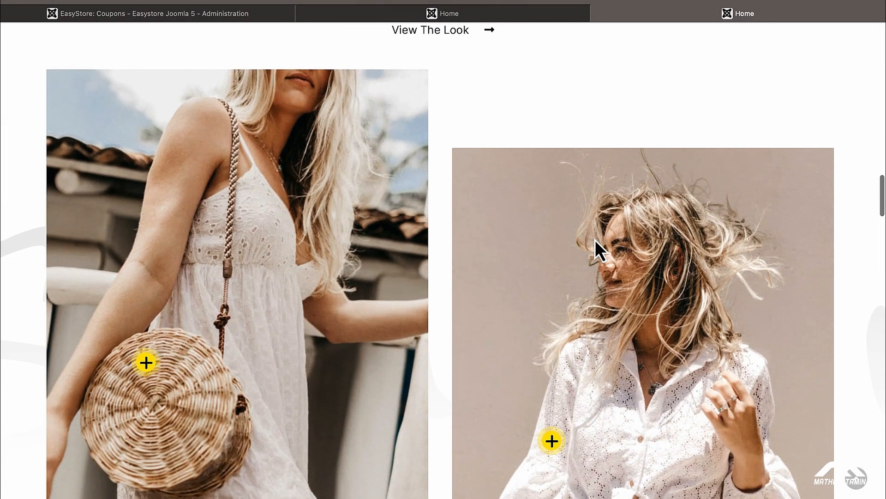
click(147, 362)
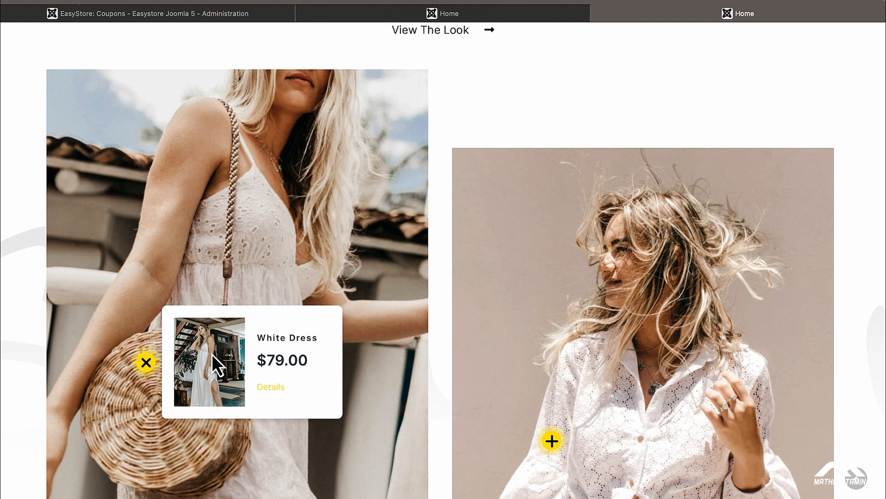
click(377, 15)
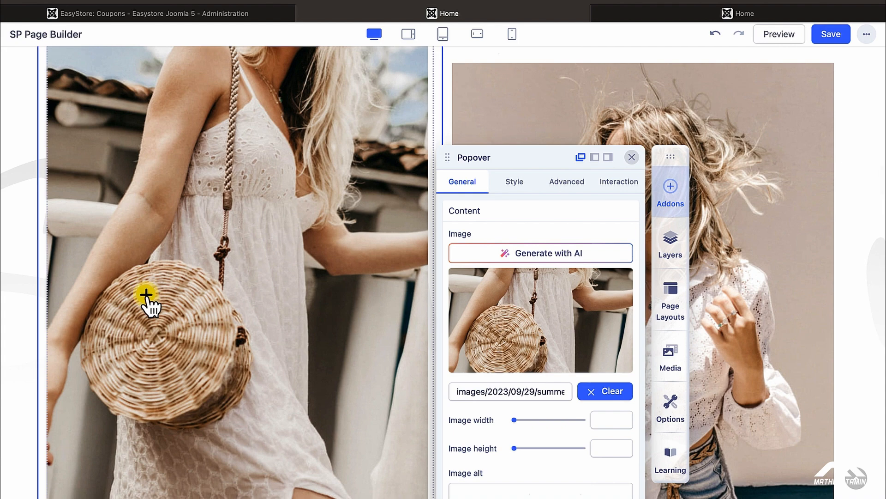
Close the Popover settings and compare the Popular Collections section with its counterpart on the live site
scroll(344, 339, down, 5)
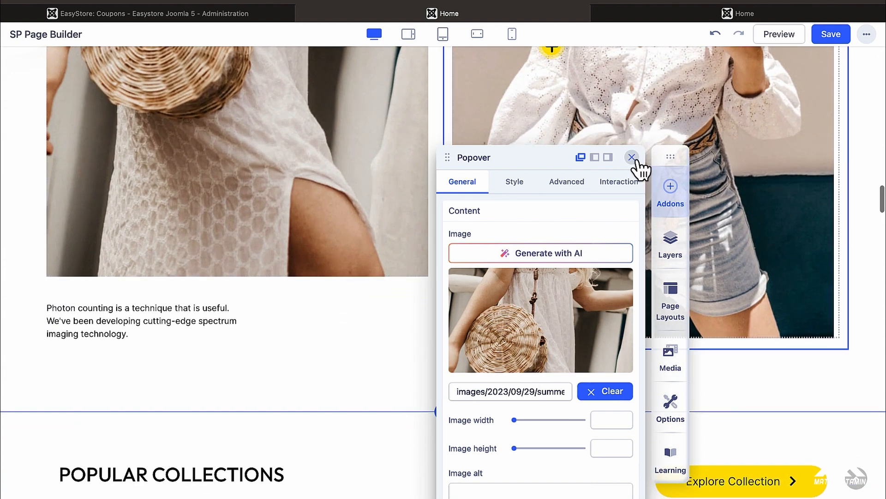
click(632, 157)
scroll(362, 350, down, 6)
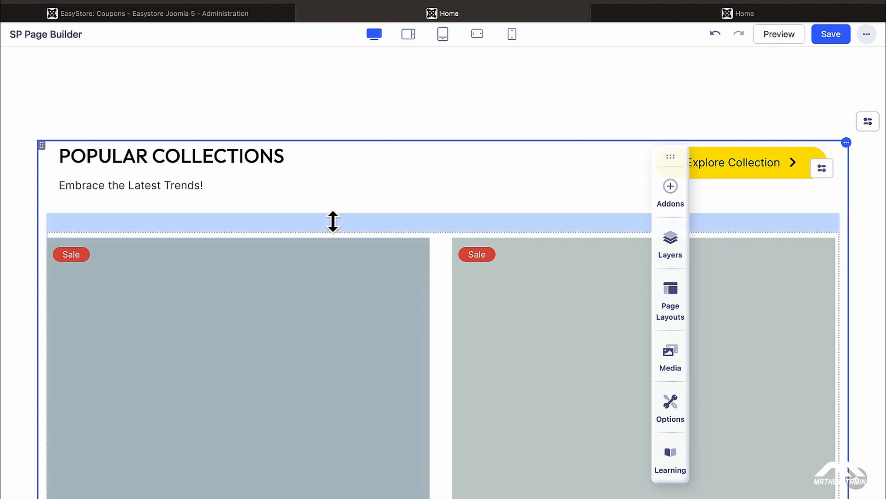
click(642, 18)
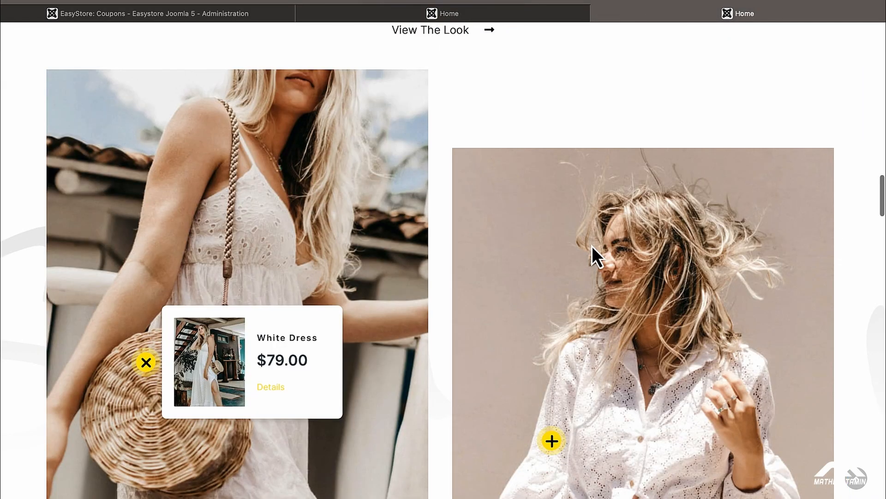
scroll(592, 245, down, 15)
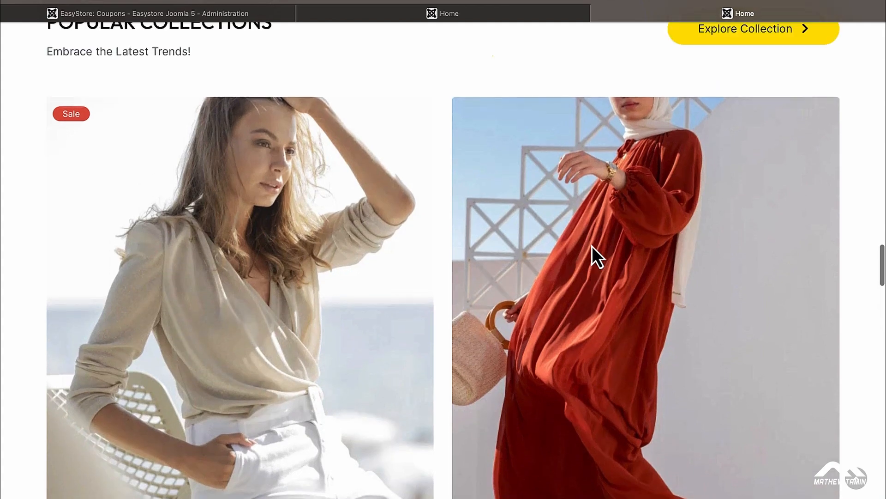
scroll(592, 246, up, 7)
scroll(416, 257, down, 7)
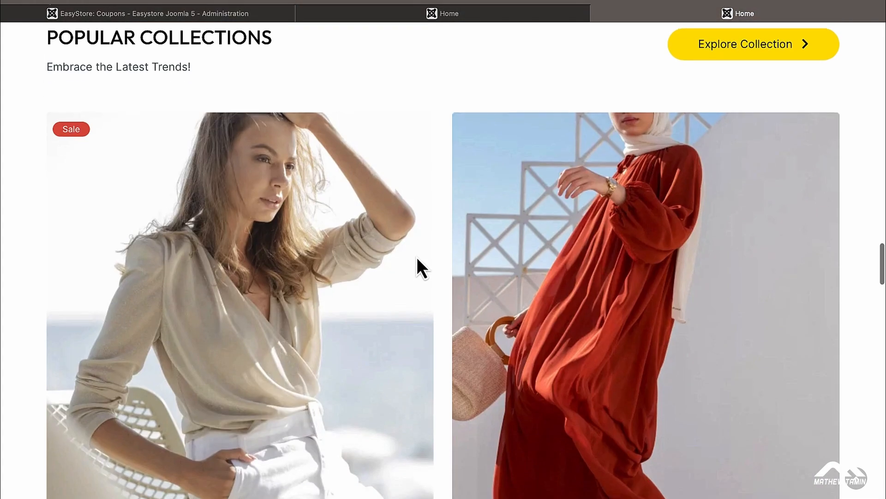
click(354, 16)
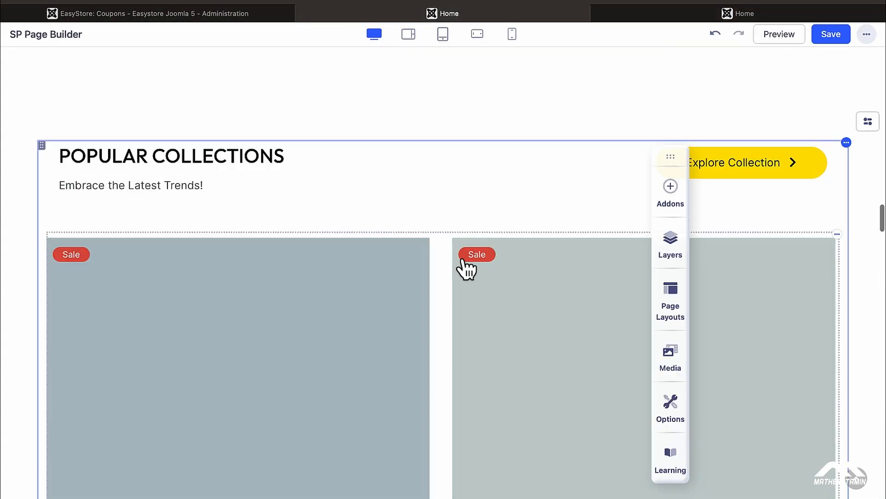
Duplicate the whole Popular Collections section and review its heading and product rows
click(868, 123)
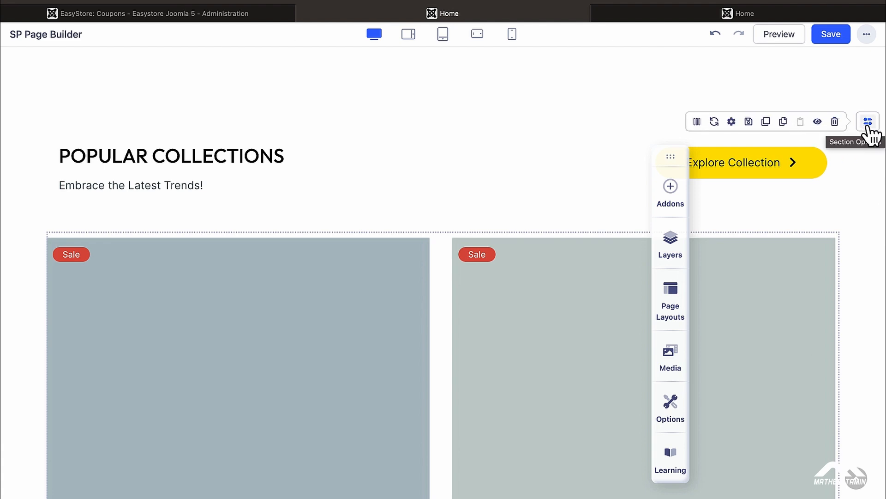
click(766, 124)
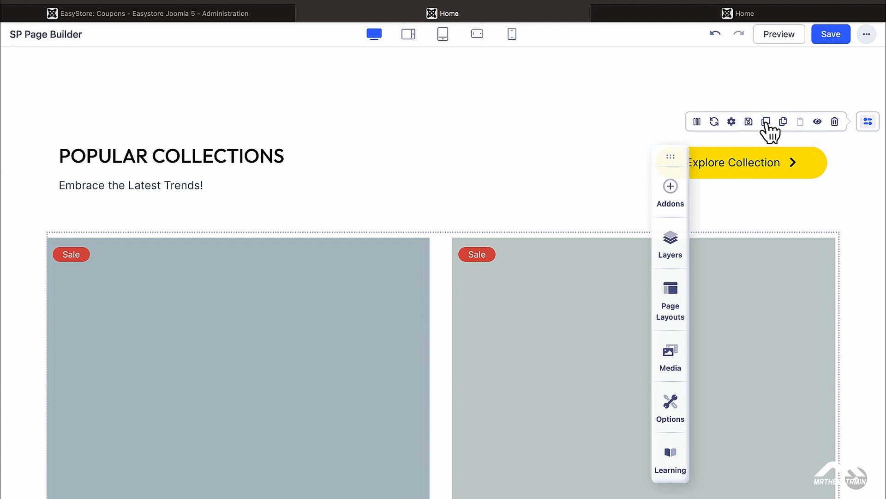
scroll(545, 252, down, 10)
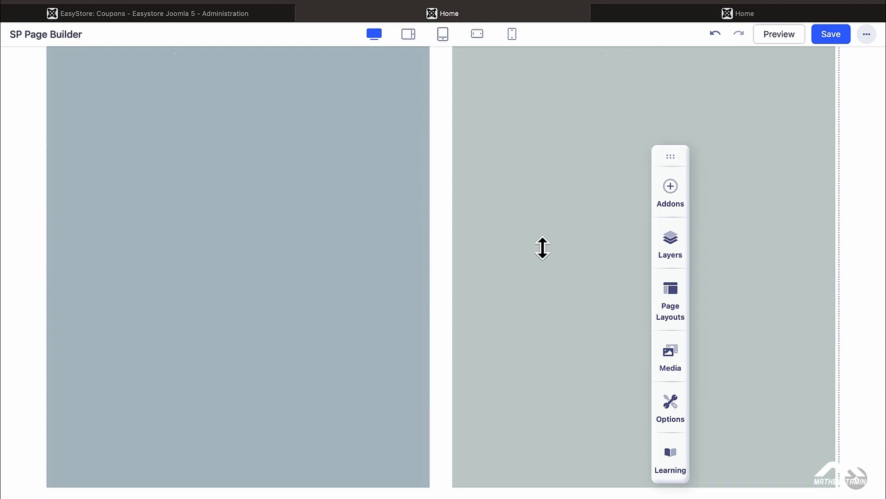
scroll(544, 250, down, 8)
scroll(543, 249, up, 8)
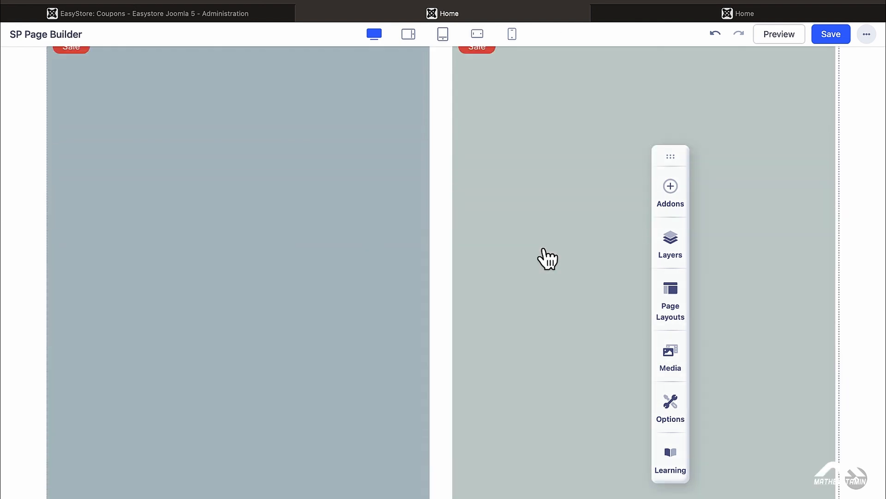
scroll(548, 258, up, 8)
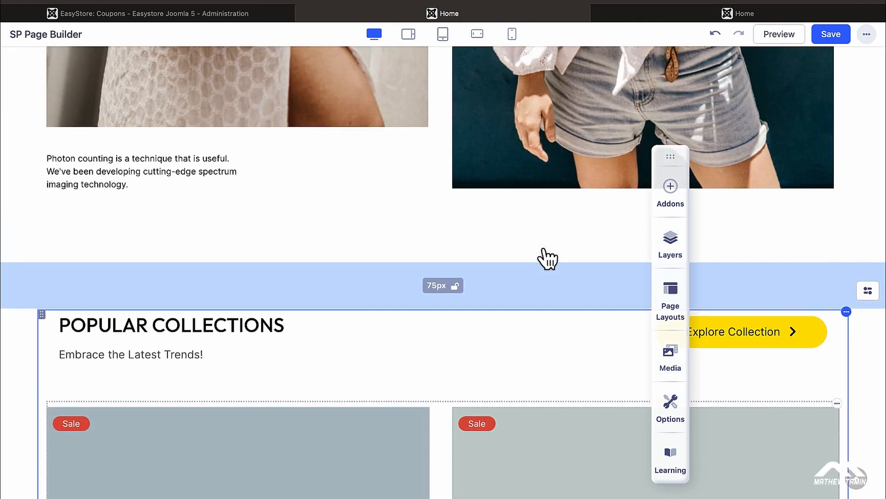
scroll(548, 258, down, 12)
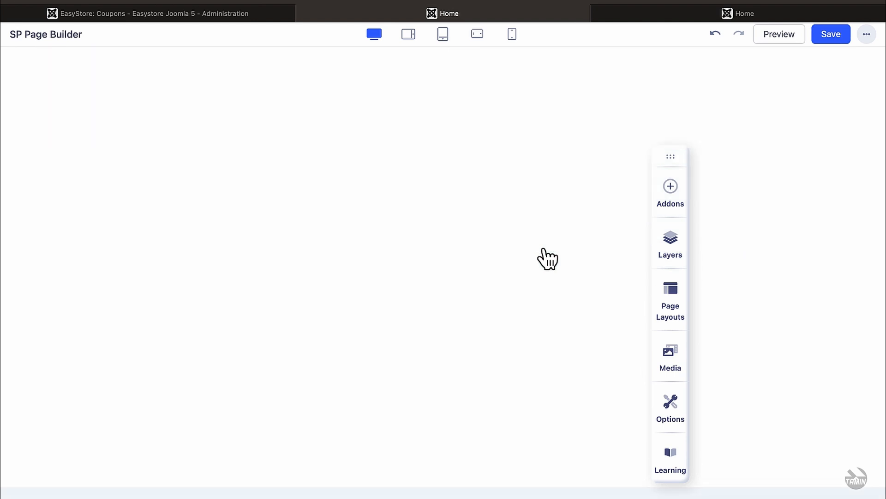
scroll(548, 259, up, 8)
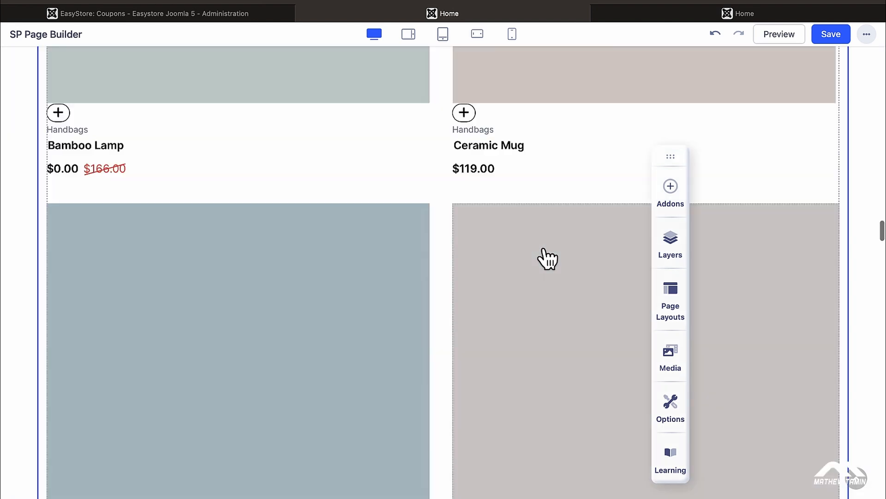
scroll(548, 258, up, 4)
scroll(548, 259, up, 10)
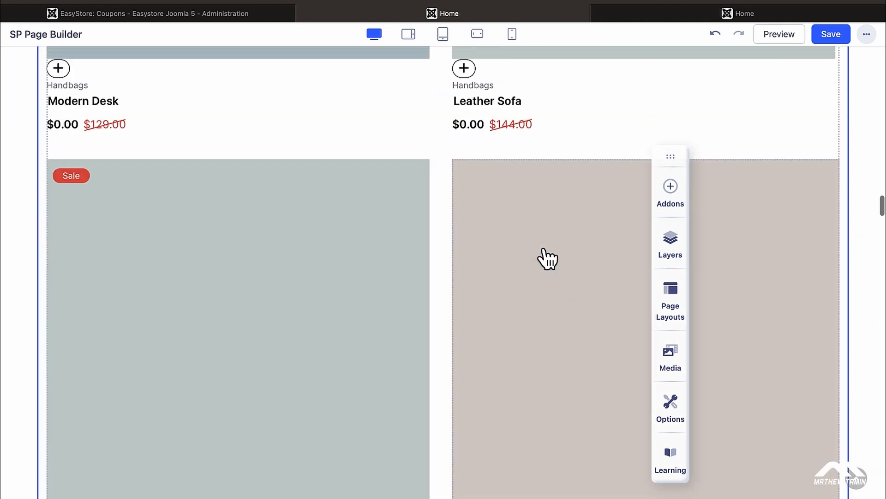
scroll(548, 259, up, 15)
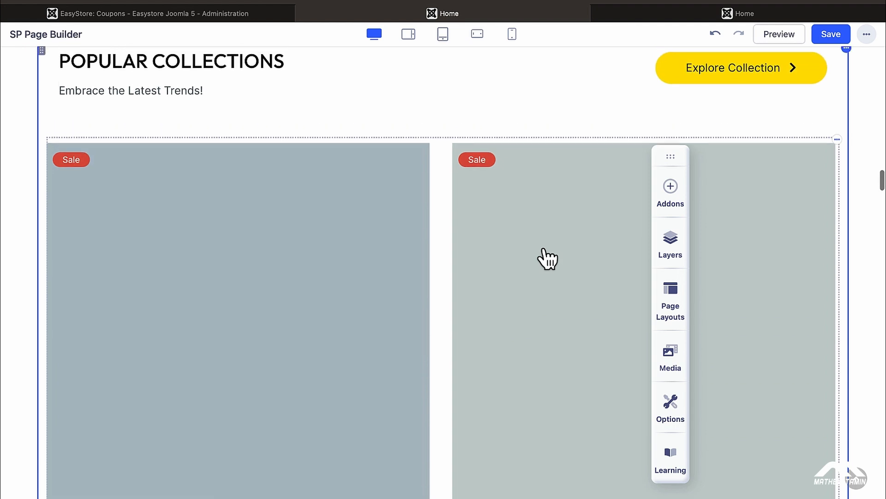
Check where the copied Popular Collections section follows the original and undo the duplication
scroll(548, 259, down, 16)
scroll(548, 259, down, 15)
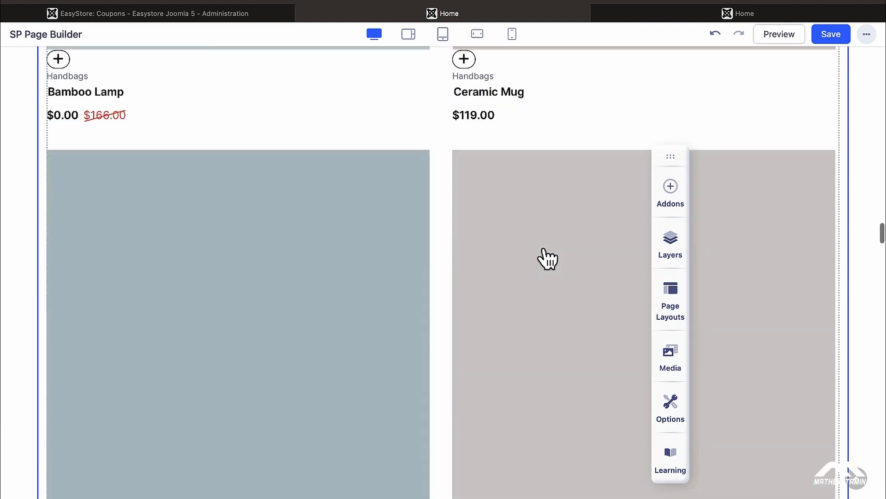
scroll(548, 259, down, 15)
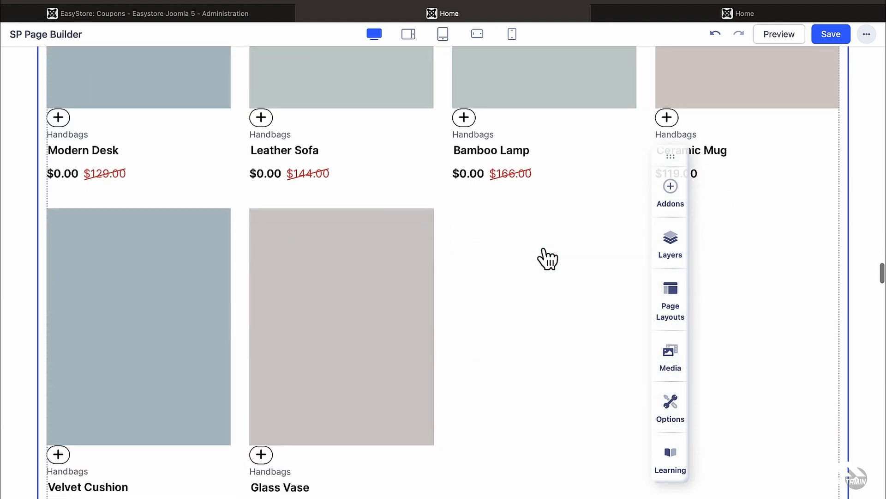
scroll(544, 250, down, 1)
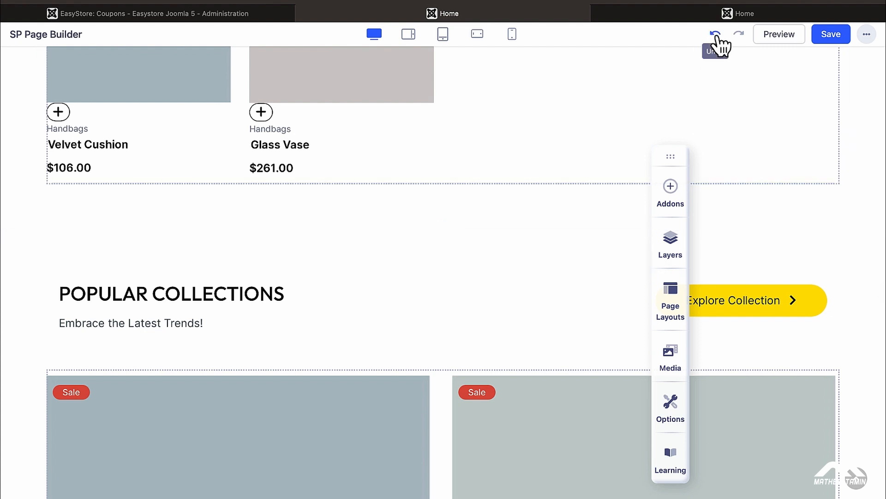
click(716, 36)
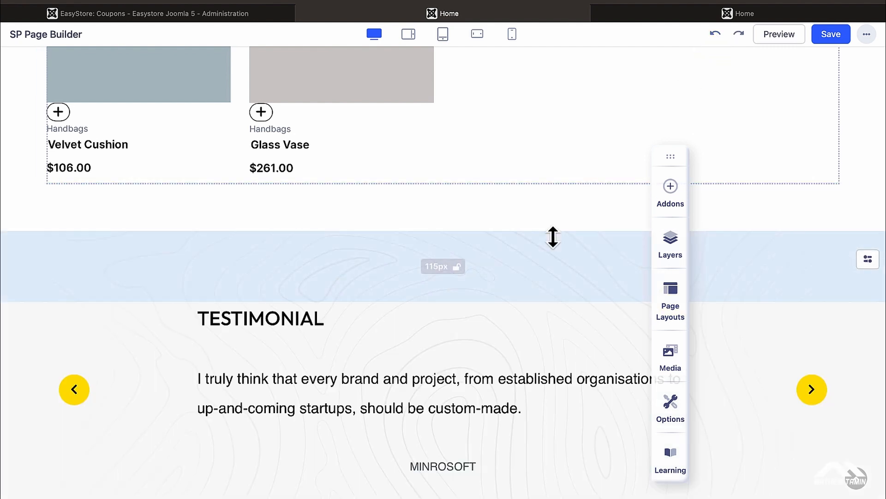
Review the Testimonial Pro settings and show the second and third slides of the testimonial carousel
scroll(552, 237, down, 4)
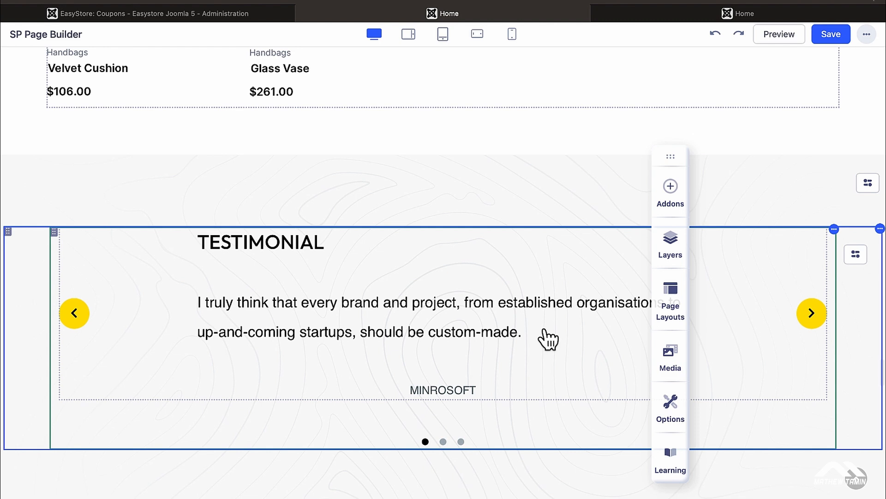
click(480, 321)
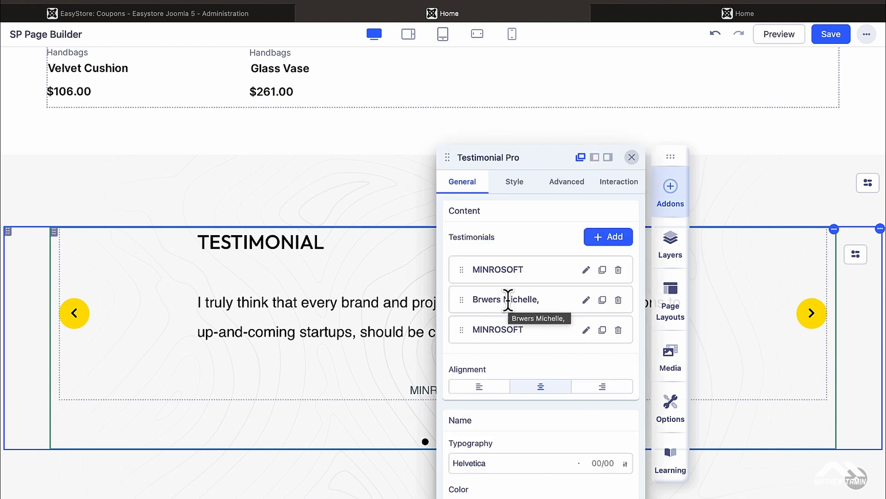
click(633, 158)
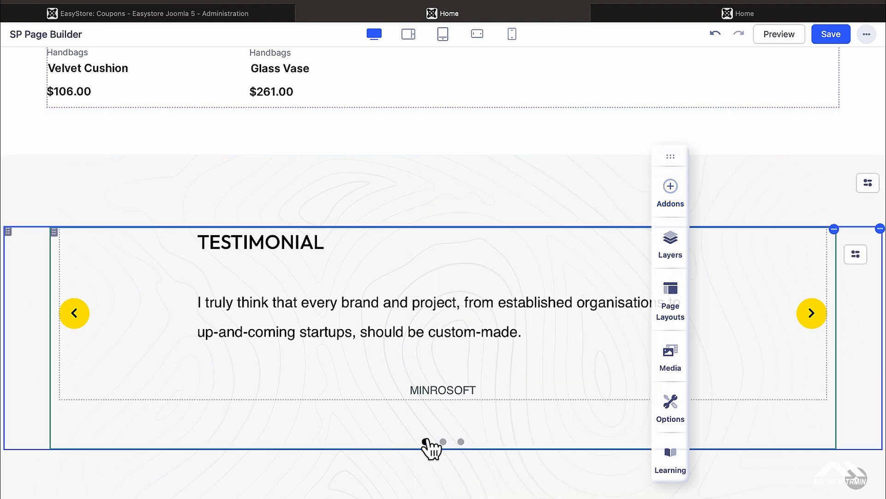
click(445, 443)
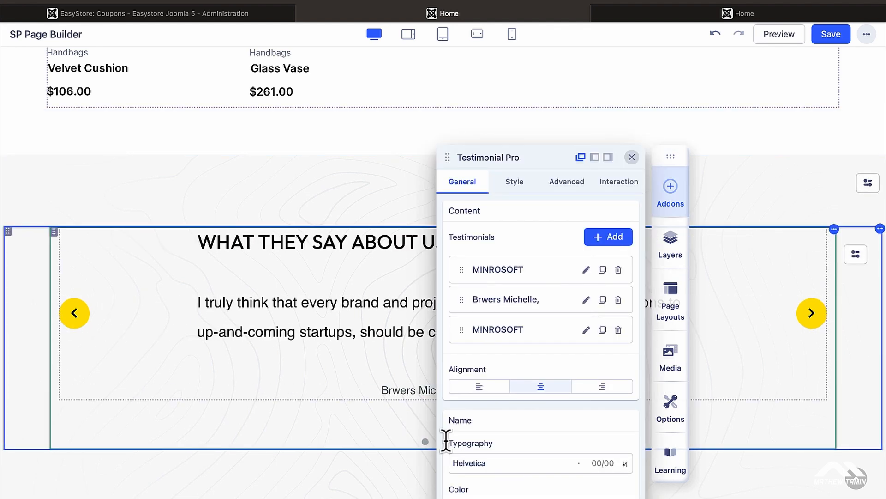
click(633, 157)
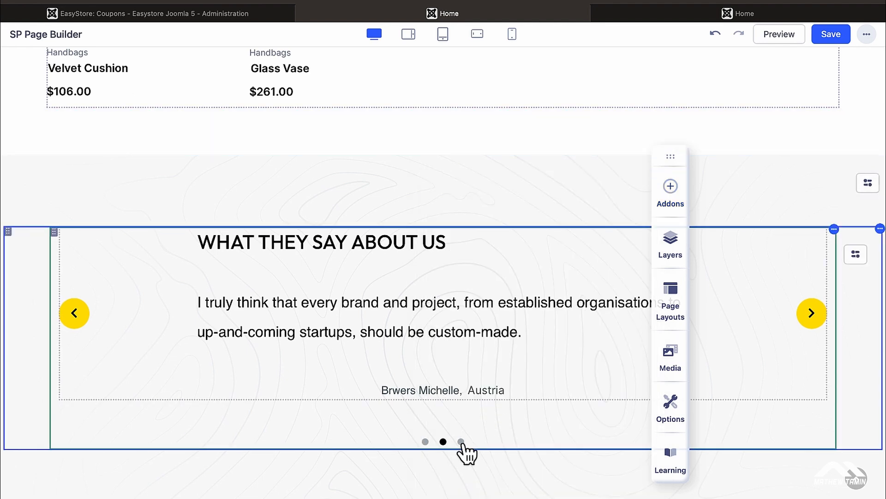
click(462, 443)
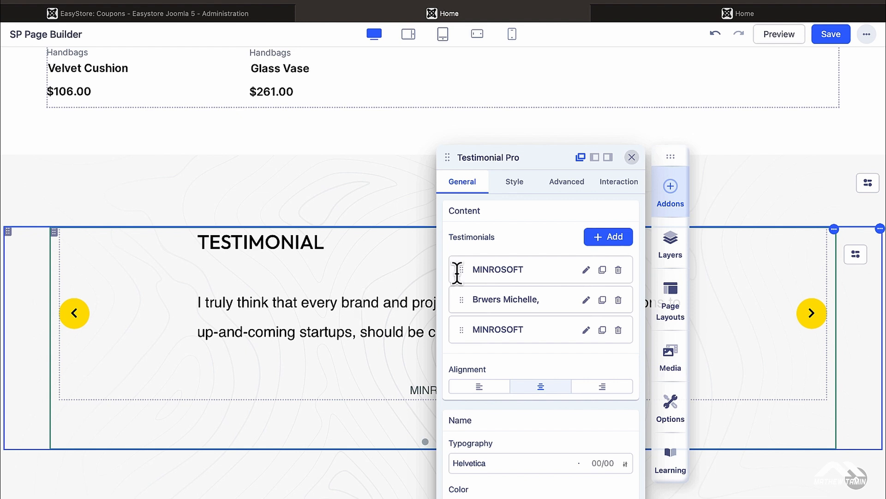
Set the avatar of the first MINROSOFT testimonial to the orange sweater image from the media library and close the settings
click(587, 270)
scroll(323, 274, down, 3)
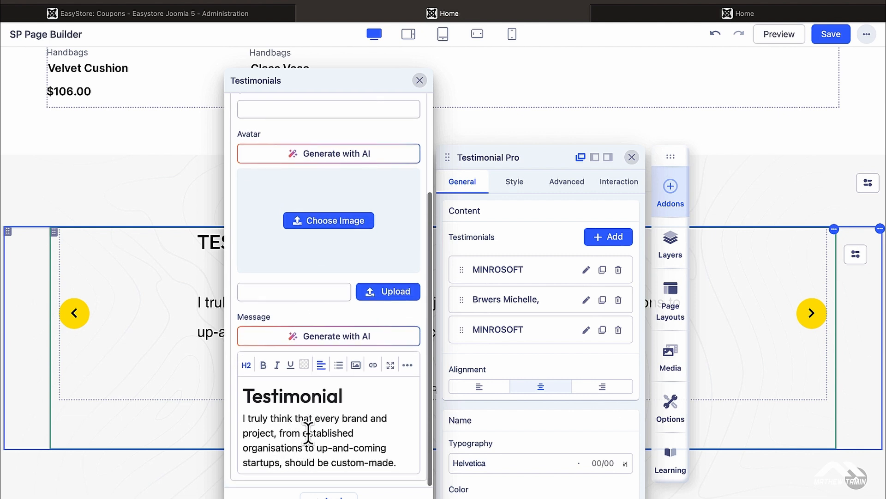
click(338, 222)
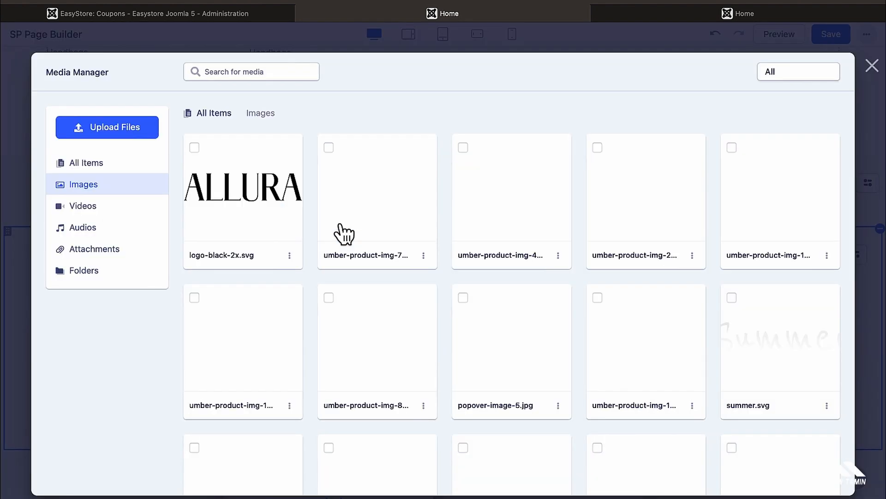
click(333, 148)
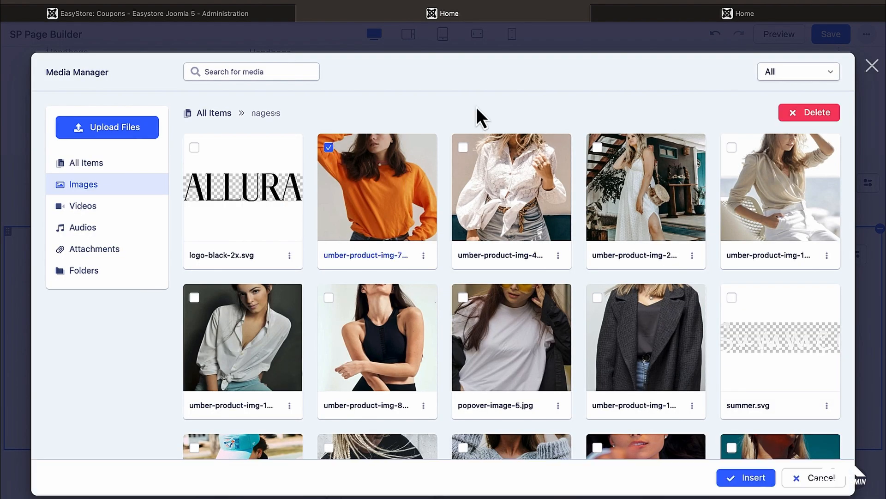
click(752, 480)
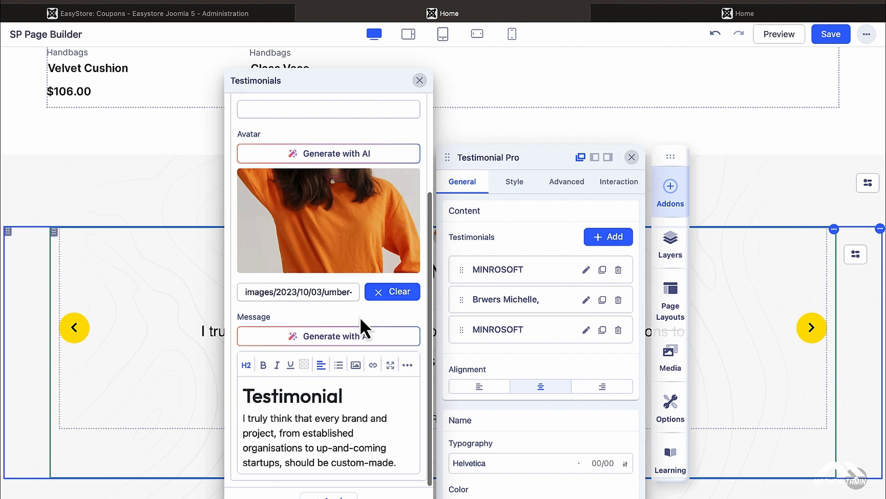
click(186, 206)
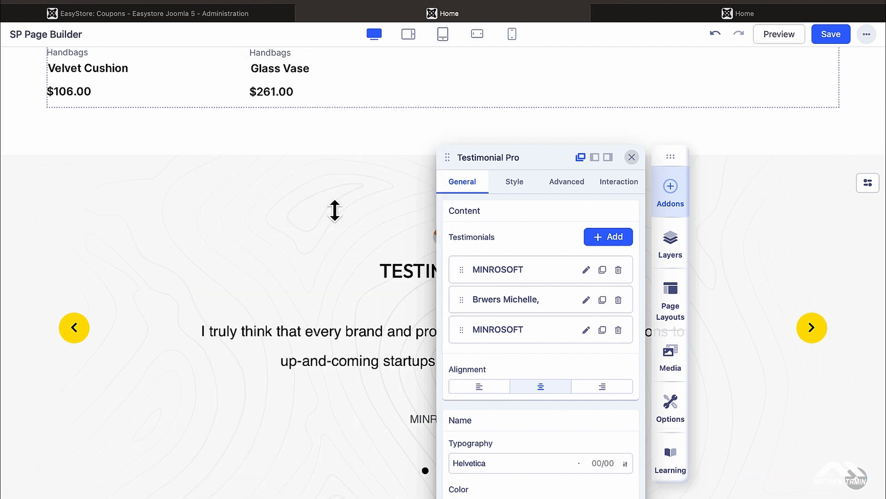
click(632, 157)
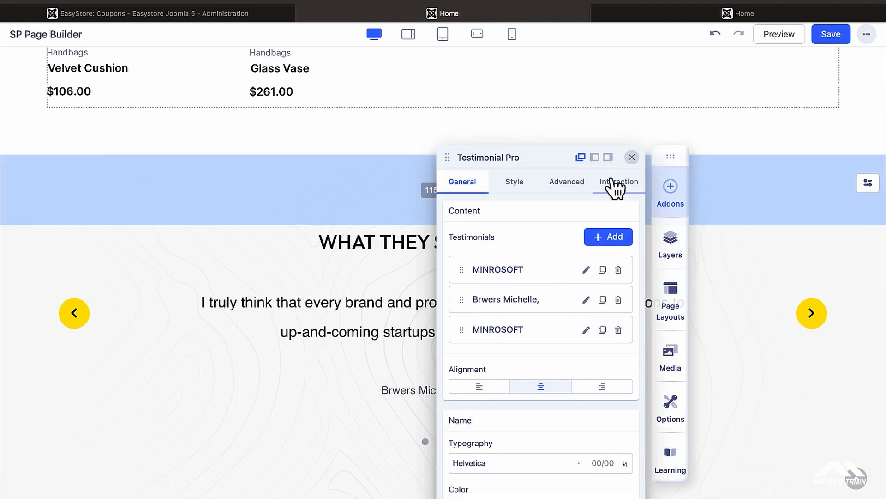
Show the first testimonial slide, move the floating toolbar clear of the testimonial text, and show the second slide
click(632, 158)
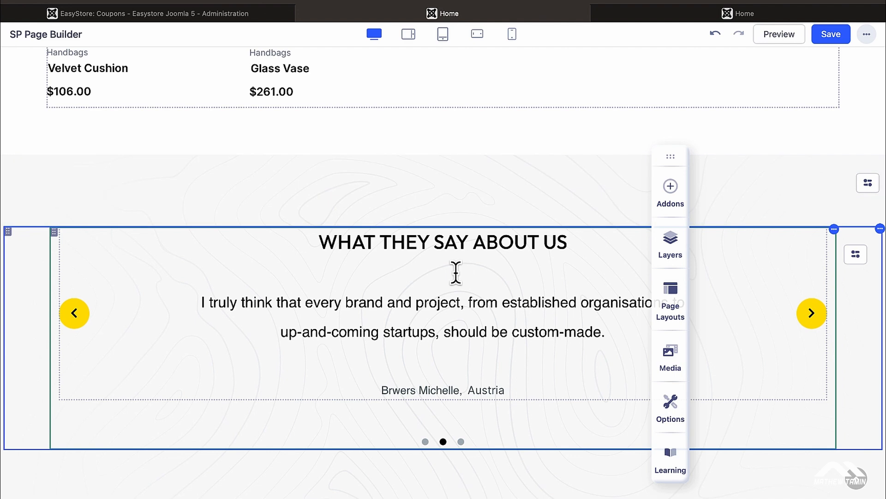
click(426, 442)
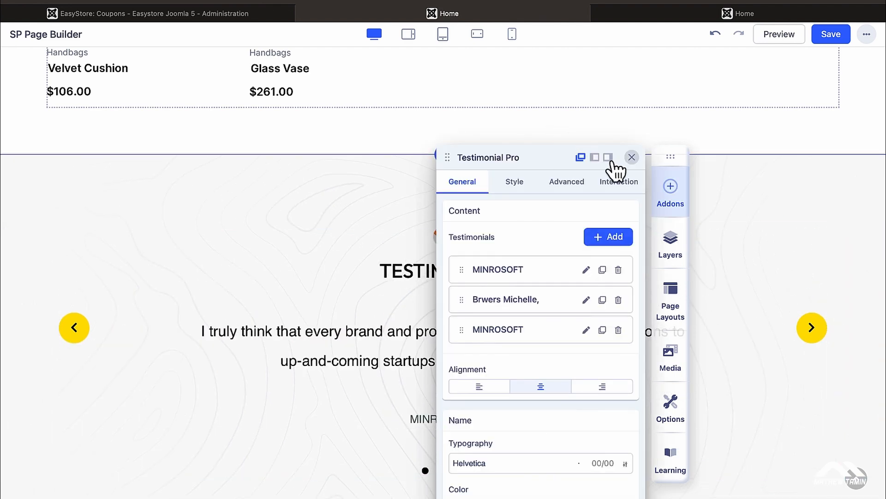
click(632, 158)
drag(675, 156, 55, 155)
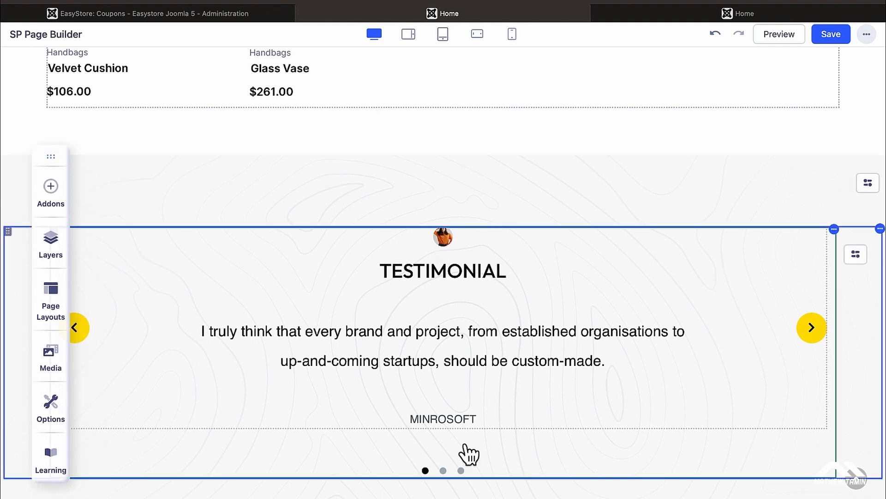
click(443, 470)
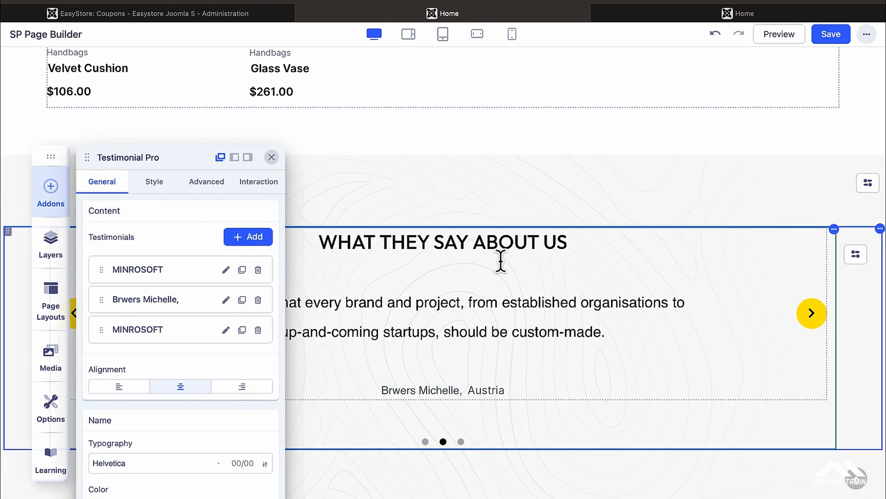
Check the details of the second testimonial without changing them and close the Testimonial Pro settings
scroll(468, 455, up, 1)
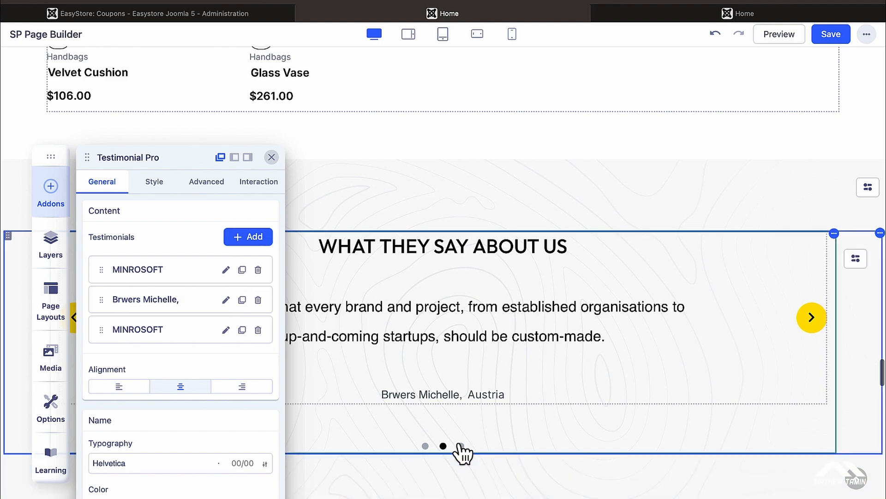
click(226, 300)
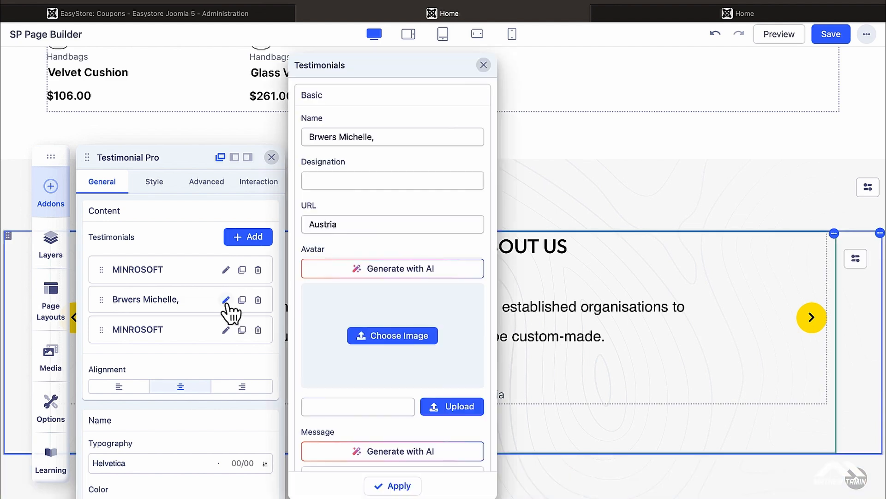
click(483, 65)
scroll(593, 316, down, 3)
scroll(596, 318, down, 5)
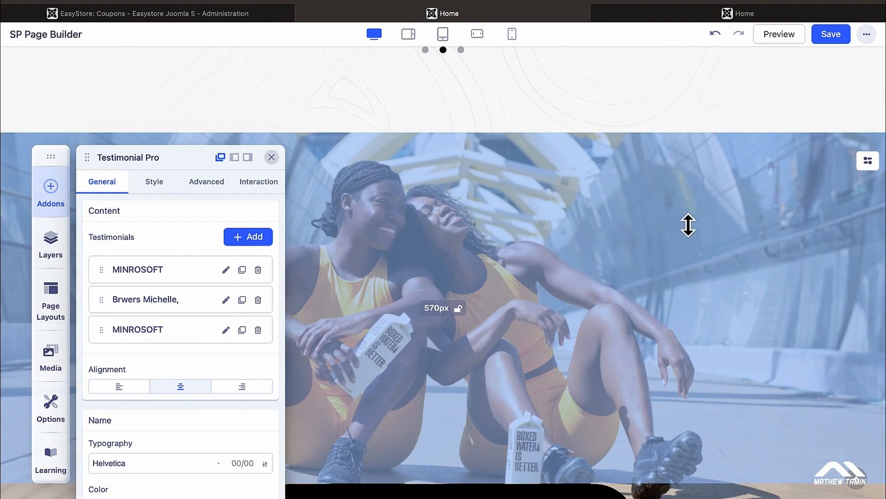
click(272, 157)
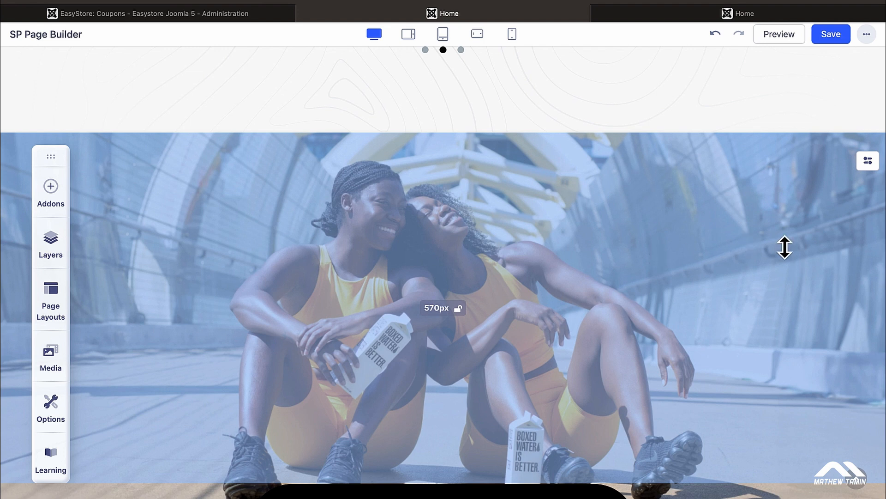
Open the row settings of the sports discount section and move the floating toolbar higher on the page
scroll(784, 247, down, 2)
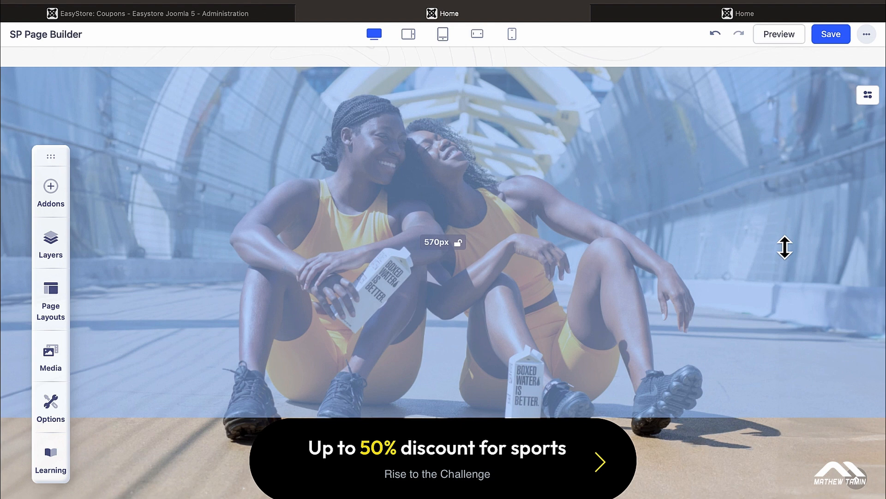
scroll(785, 247, up, 1)
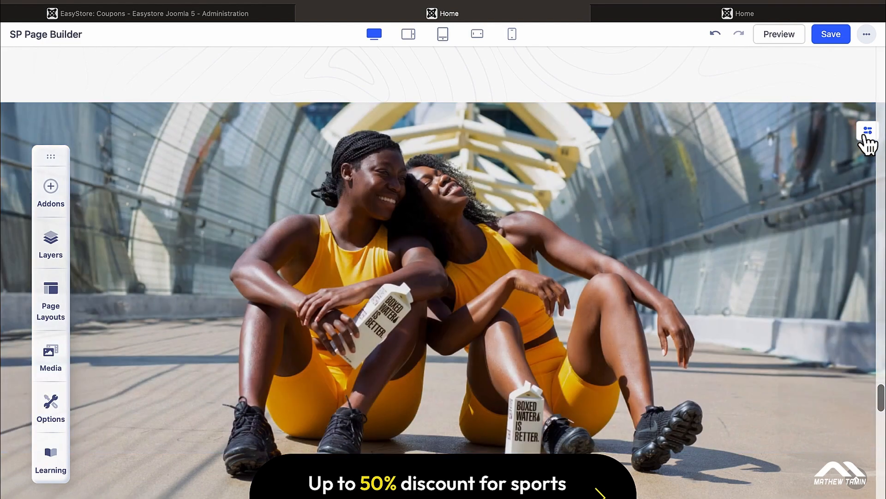
mouse_move(867, 137)
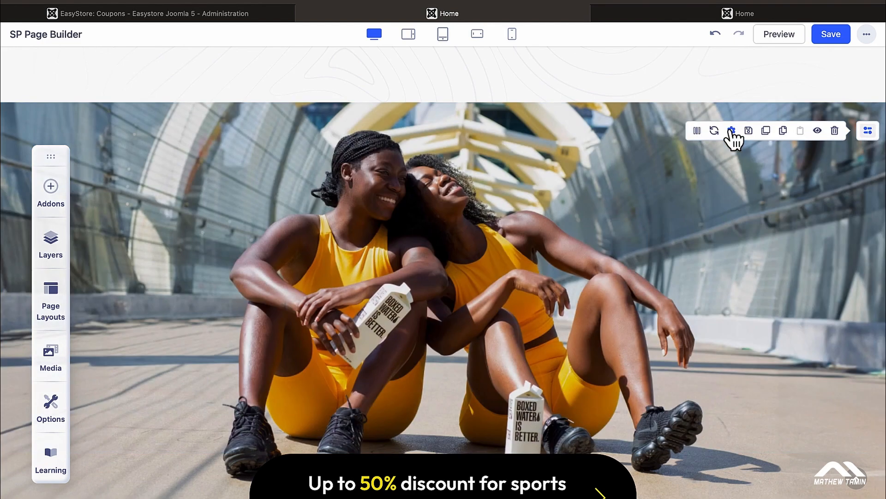
click(732, 131)
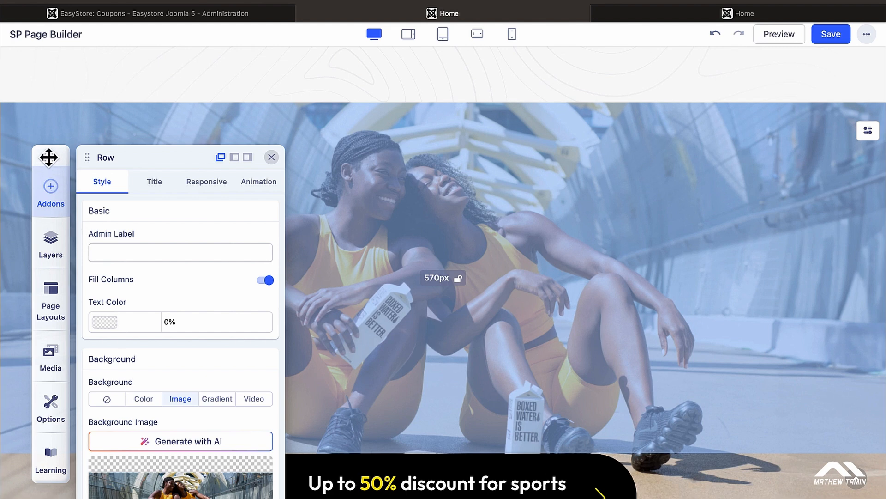
drag(49, 156, 52, 74)
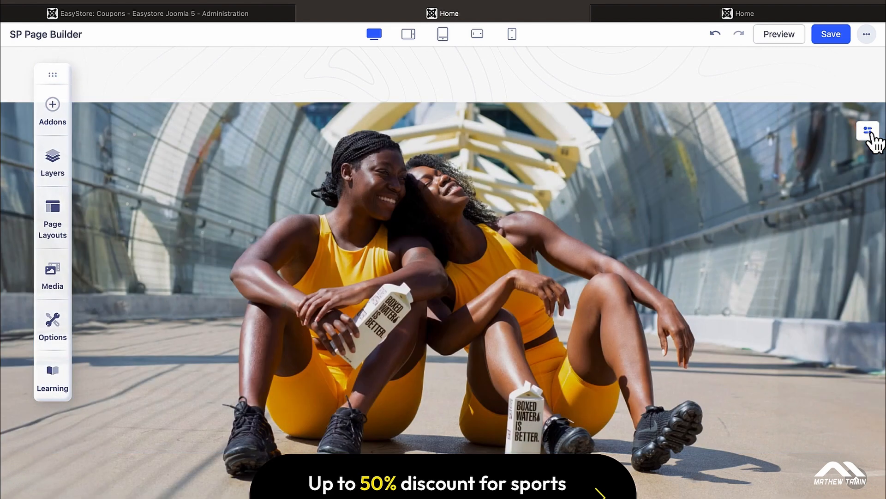
mouse_move(872, 138)
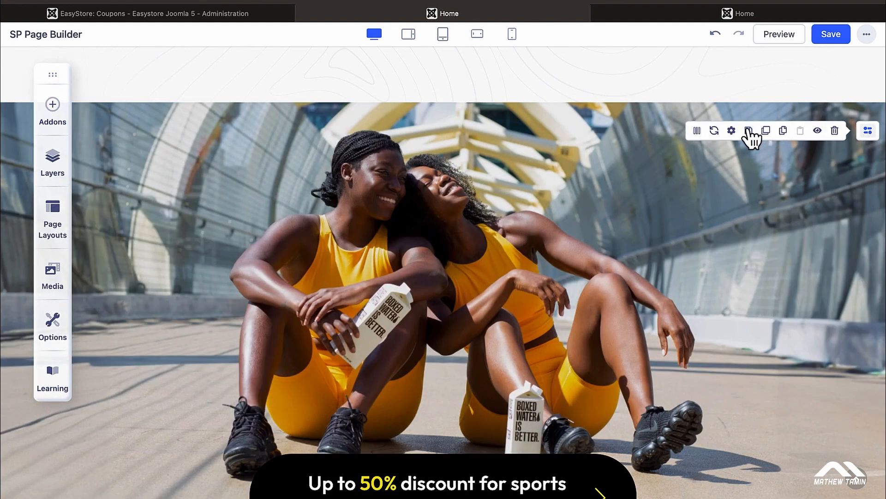
click(732, 133)
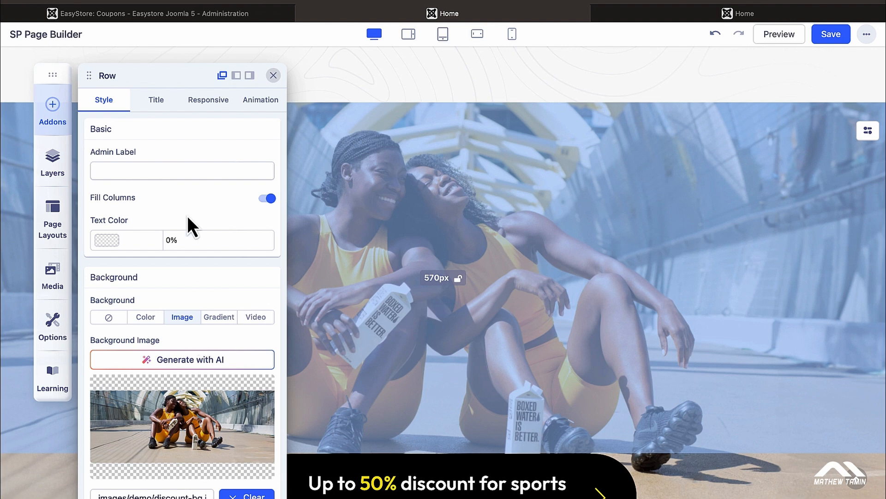
Review the background image options of the sports discount row and clear its background image
scroll(187, 215, down, 2)
scroll(188, 215, down, 5)
mouse_move(187, 215)
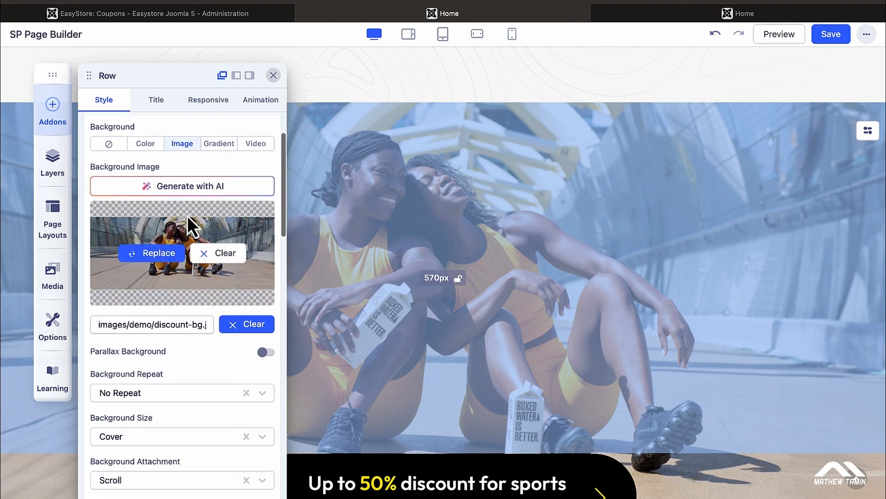
scroll(205, 270, down, 3)
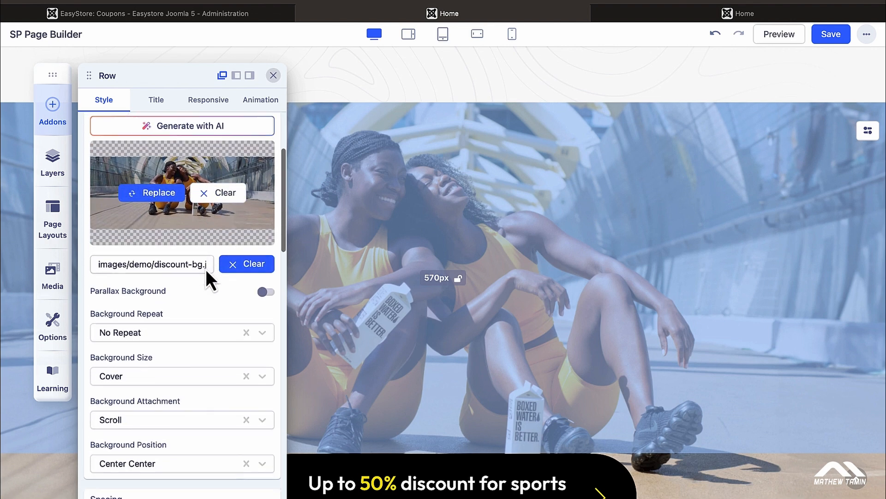
scroll(206, 265, up, 2)
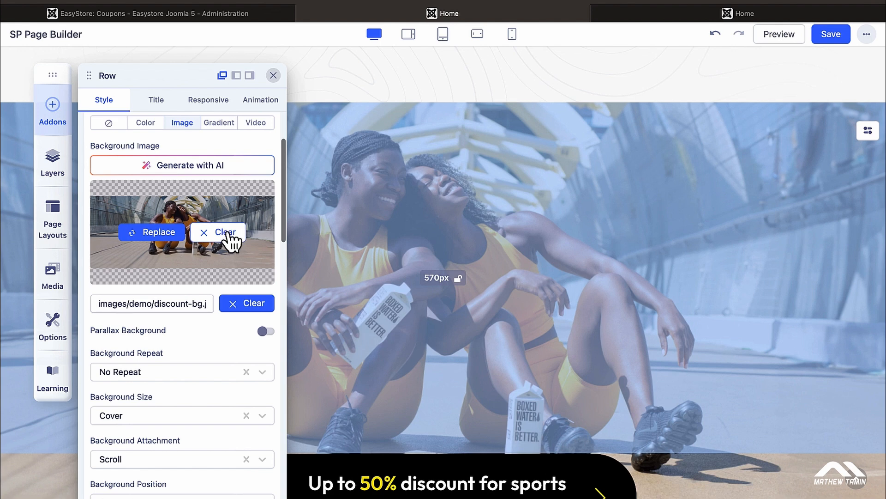
click(227, 233)
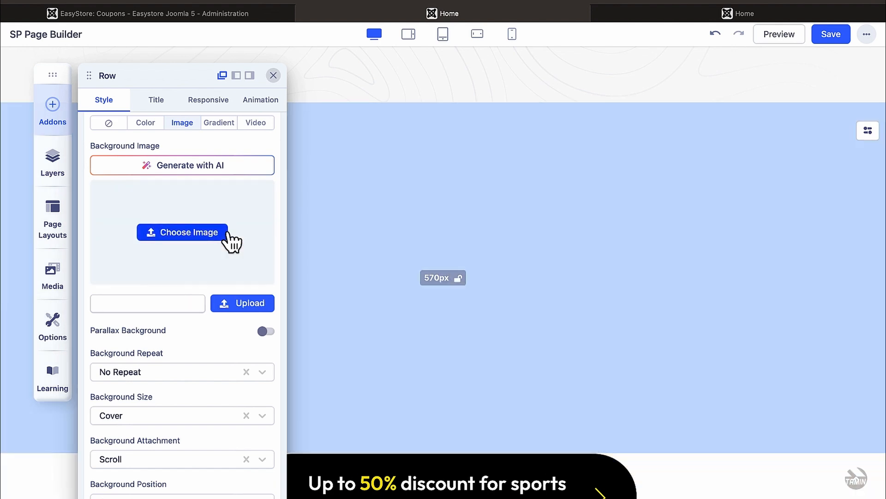
Try the Gradient and Video background types on the row, return it to Image and close the row settings
click(221, 123)
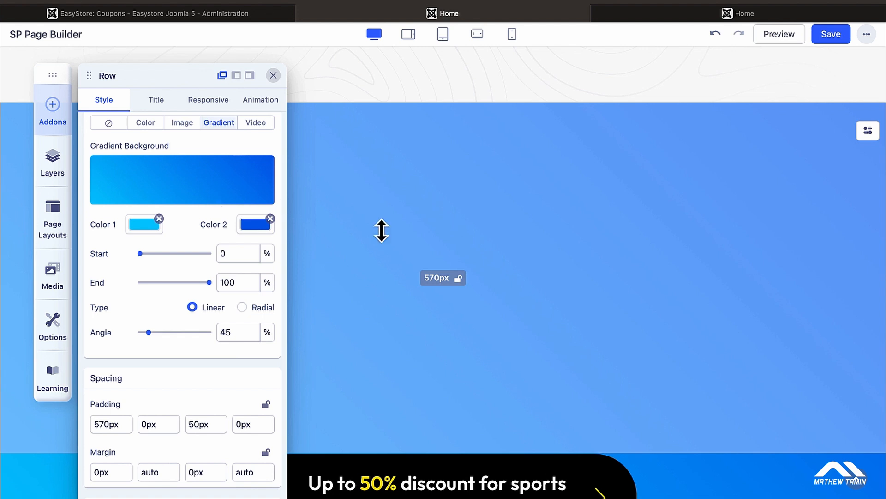
click(256, 125)
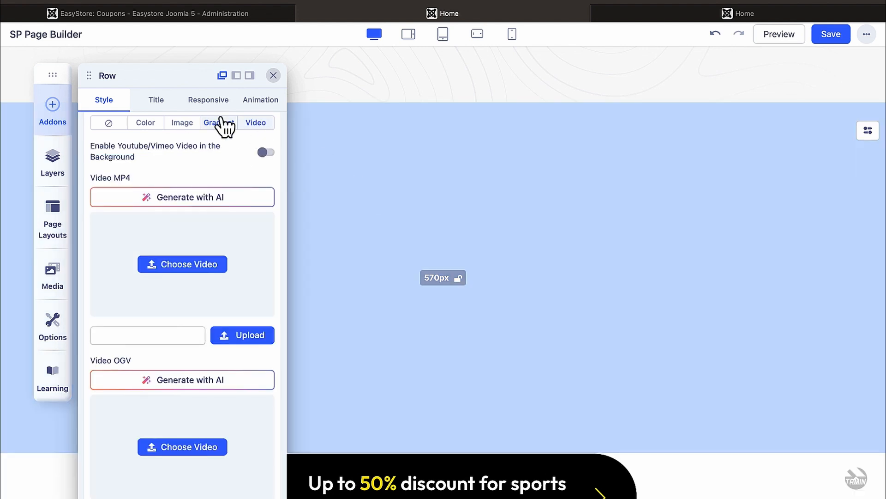
click(218, 124)
click(183, 123)
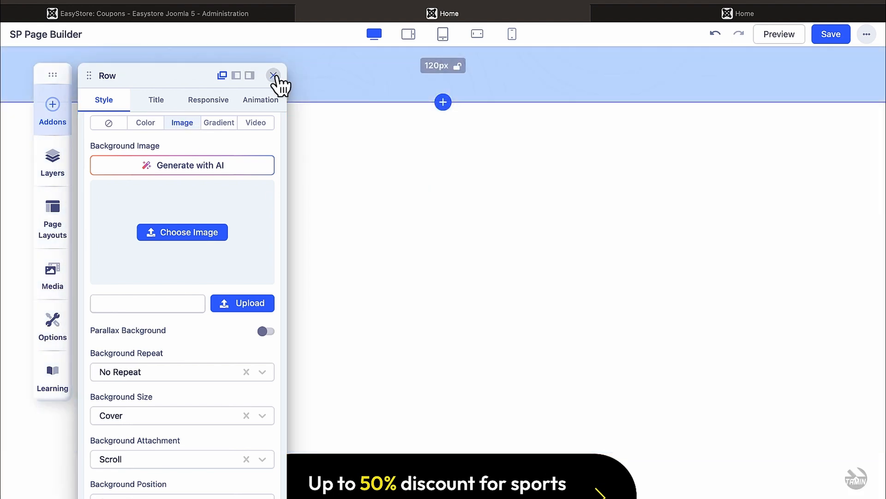
click(274, 75)
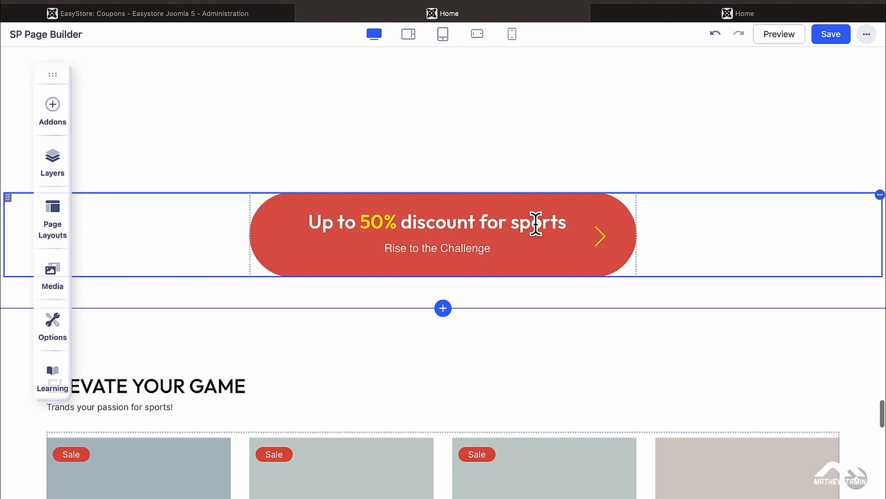
Set the discount percentage in the title of the sports discount Feature Box to 90%
click(535, 224)
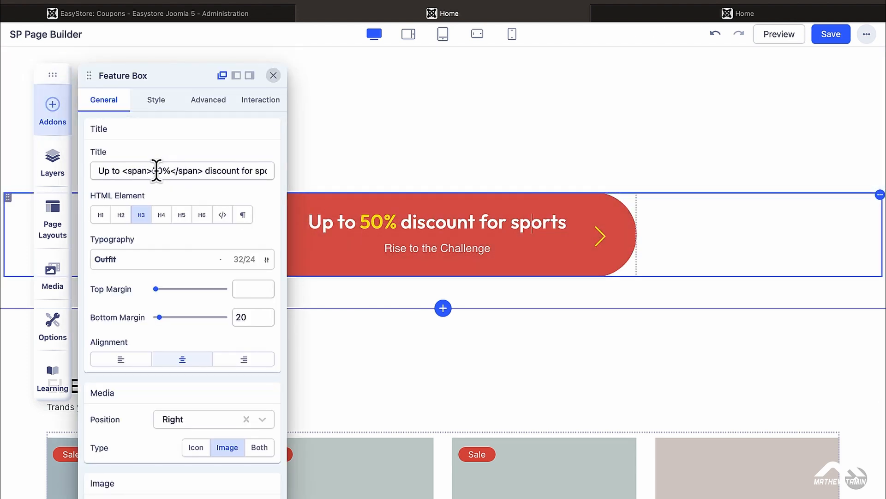
click(157, 171)
key(BackSpace)
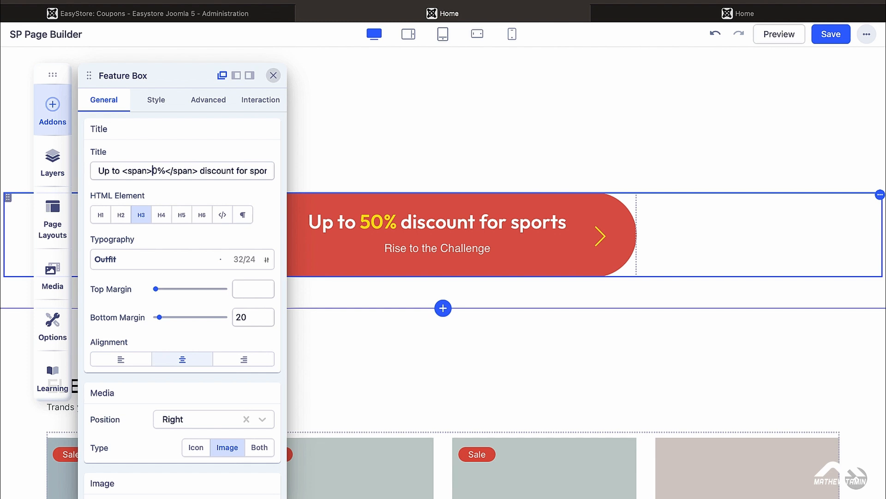
text(9)
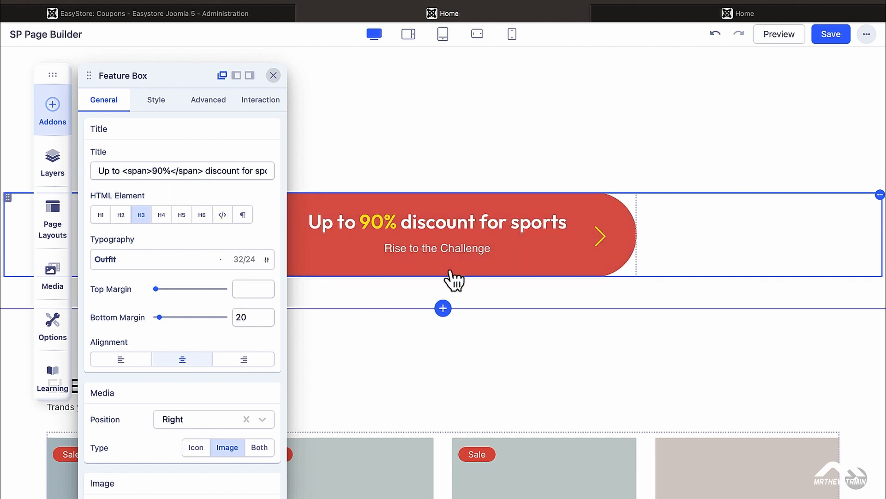
Review the Feature Box's media and content options, try a gradient background and return the background type to Color
scroll(212, 300, down, 4)
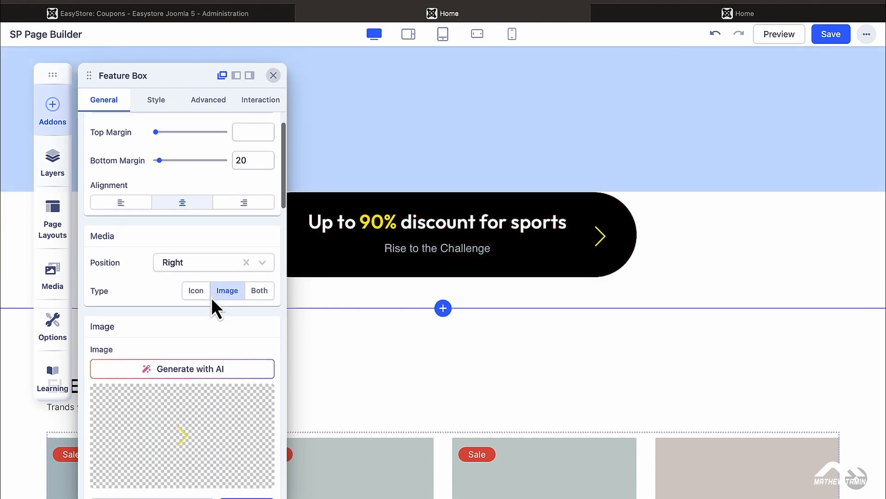
scroll(212, 298, down, 10)
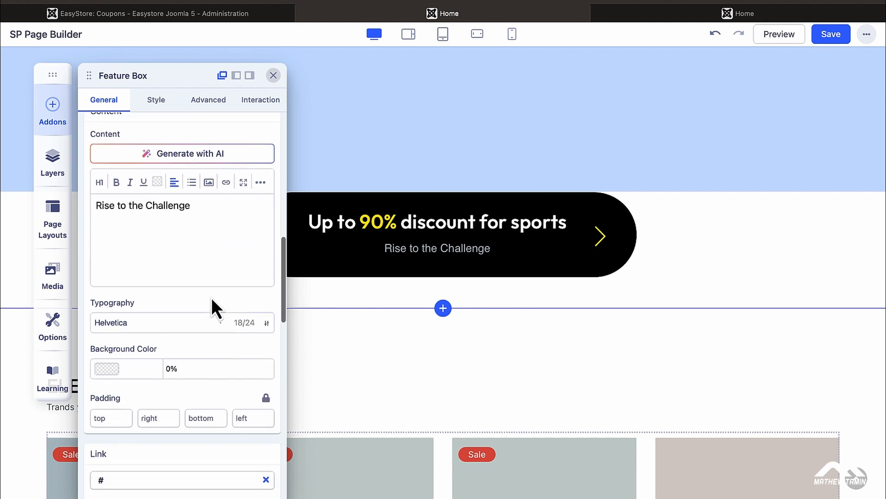
scroll(211, 298, down, 1)
click(164, 103)
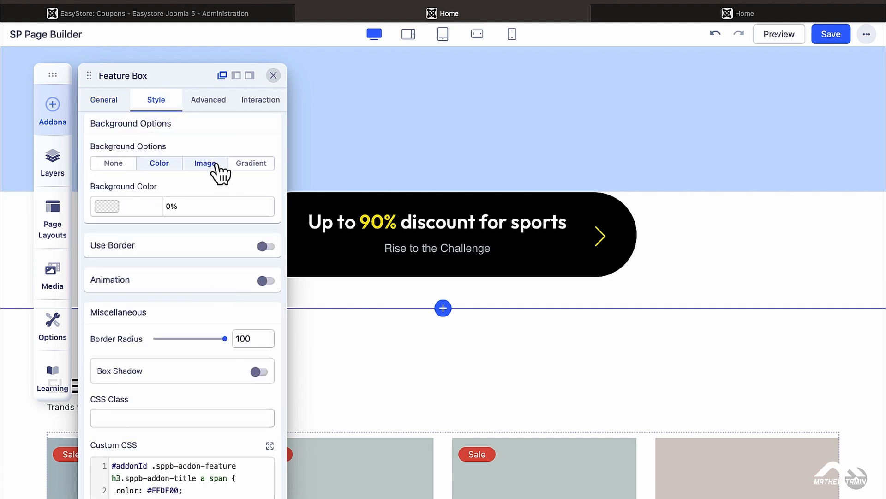
click(241, 167)
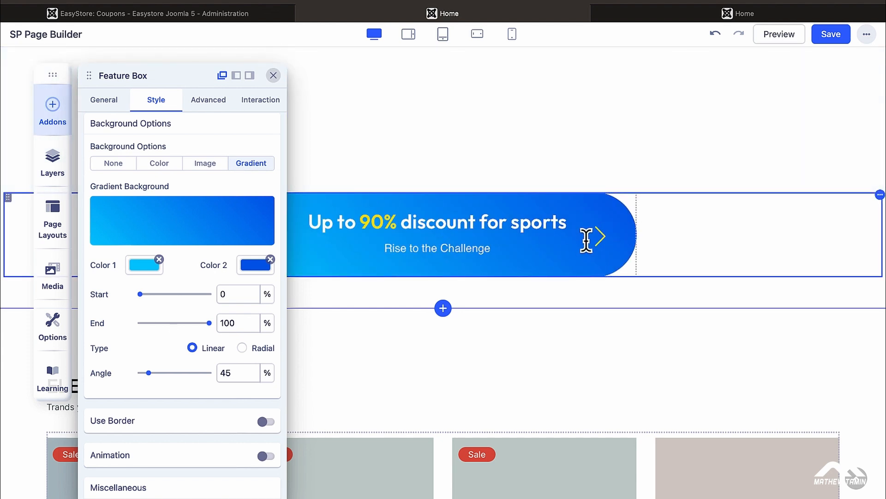
click(159, 164)
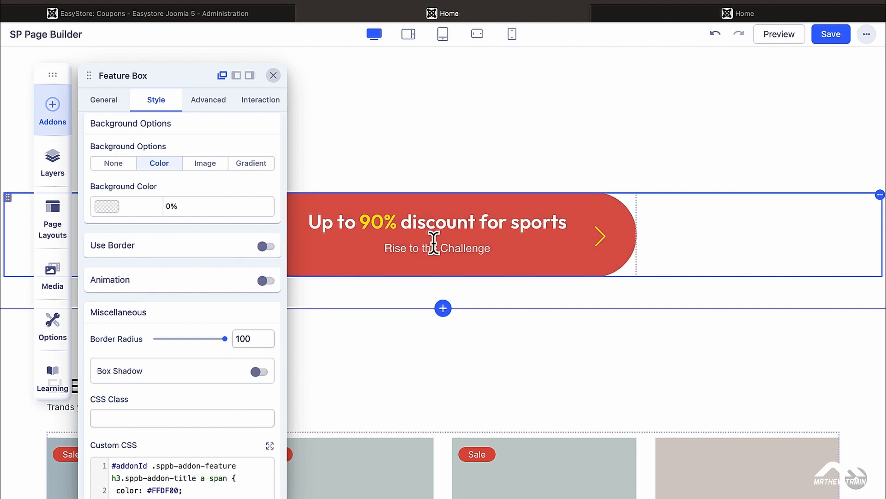
Set the background color of the sports discount Feature Box to the blue #2A07D1 and close the color picker
click(109, 207)
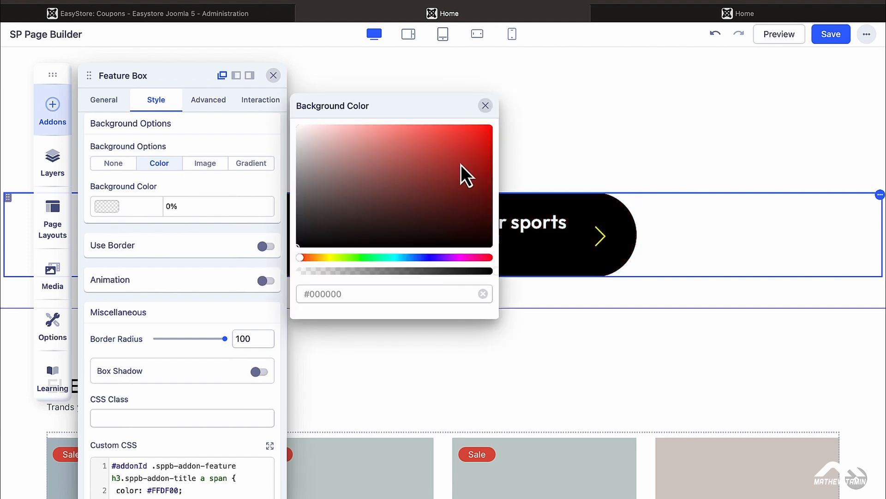
click(436, 258)
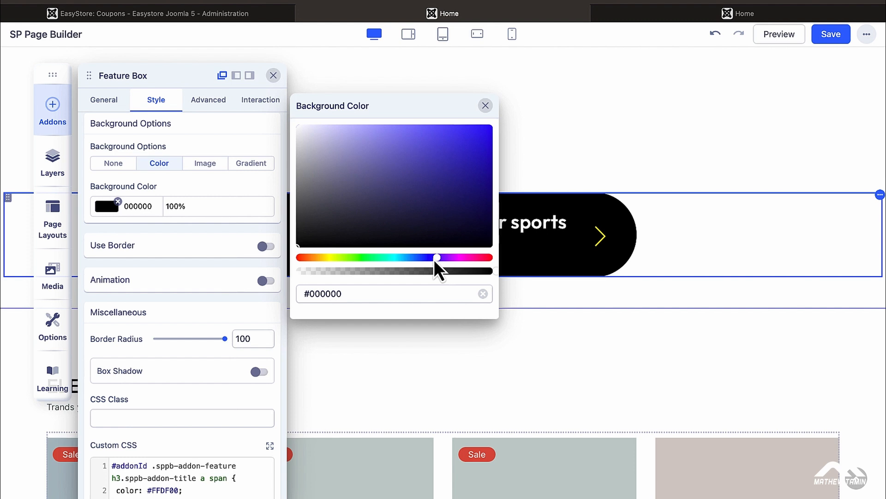
click(462, 199)
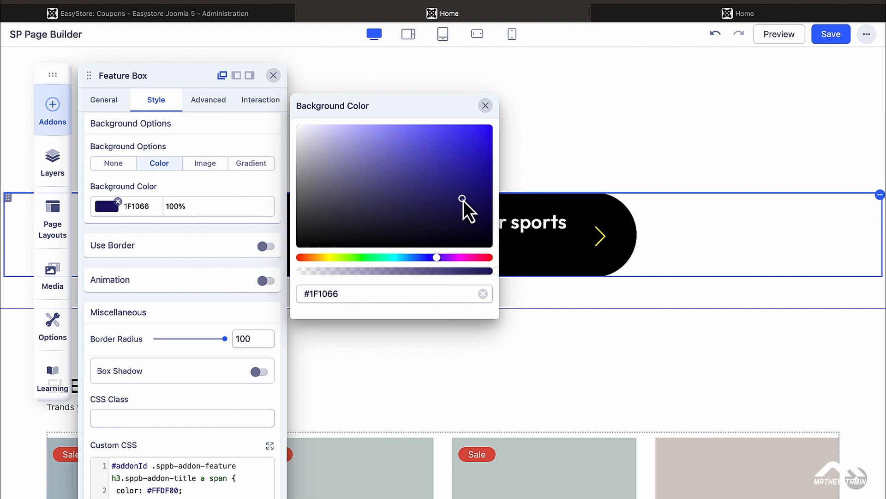
click(487, 147)
click(192, 187)
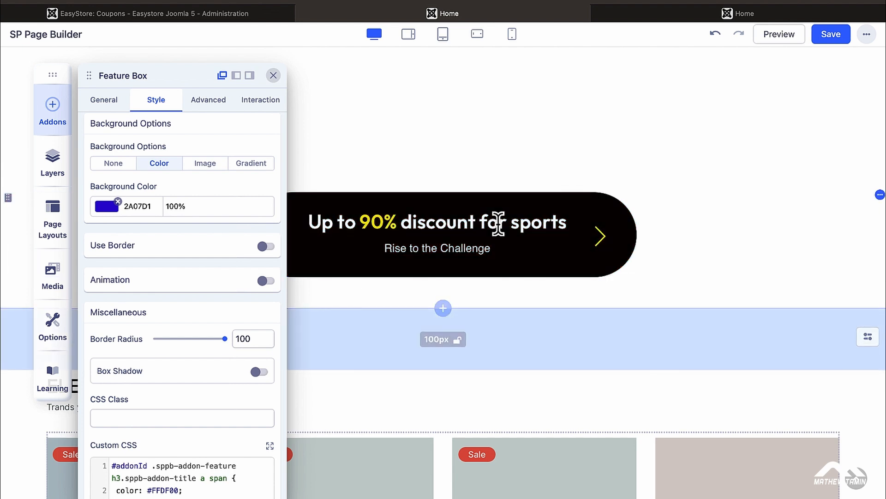
Examine the Feature Box's border, animation and custom CSS options and its addon width and device visibility settings
scroll(229, 212, down, 3)
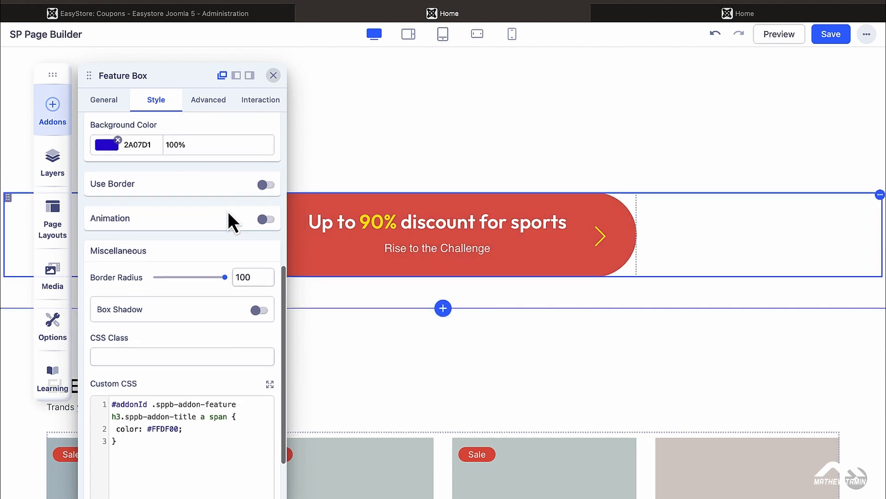
scroll(182, 129, up, 5)
scroll(203, 312, down, 5)
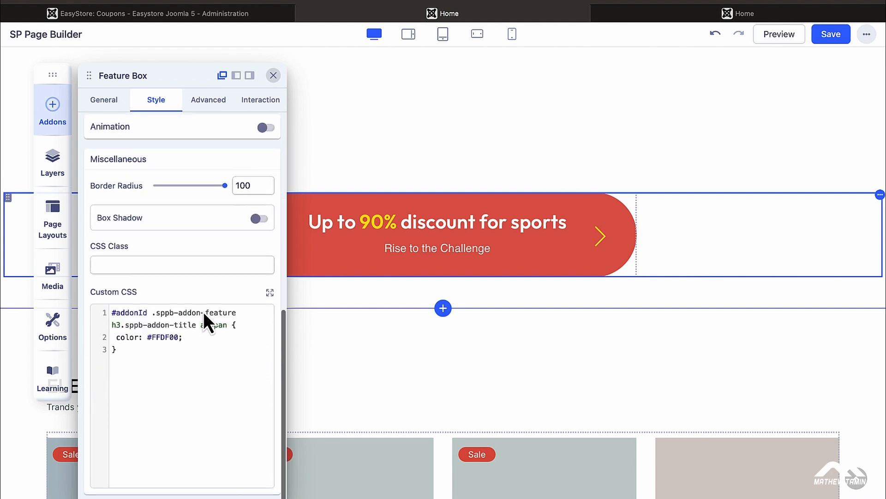
scroll(203, 312, up, 9)
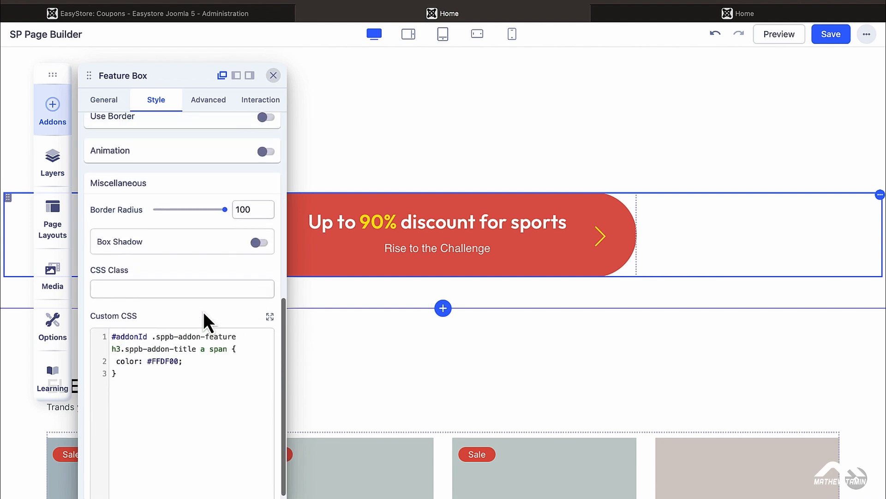
click(209, 102)
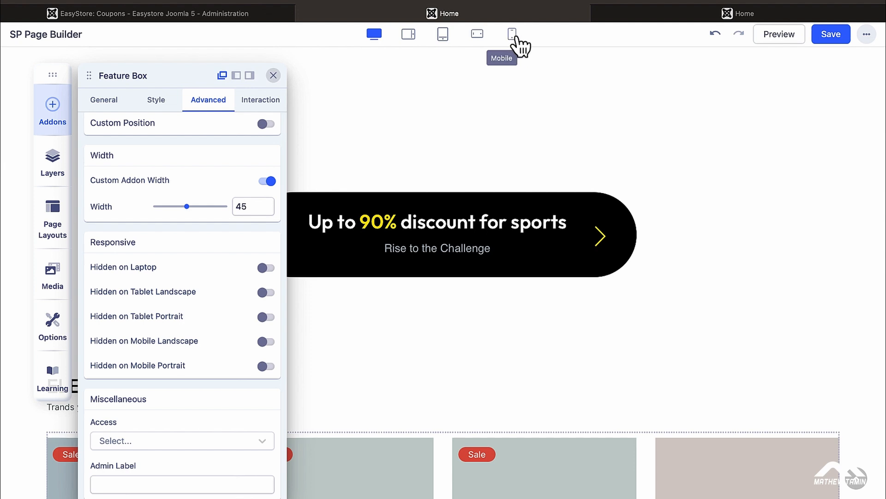
Preview the page in the tablet landscape, tablet, mobile landscape and mobile layouts, and return to the desktop layout
click(408, 35)
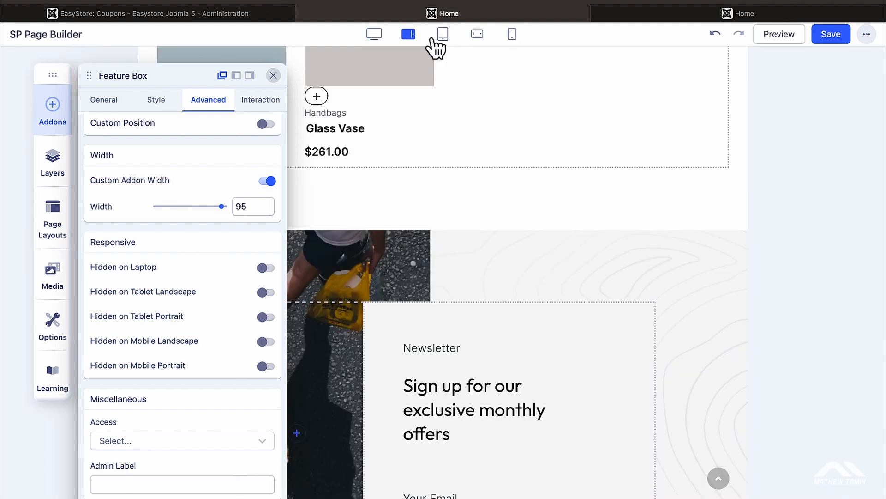
click(444, 36)
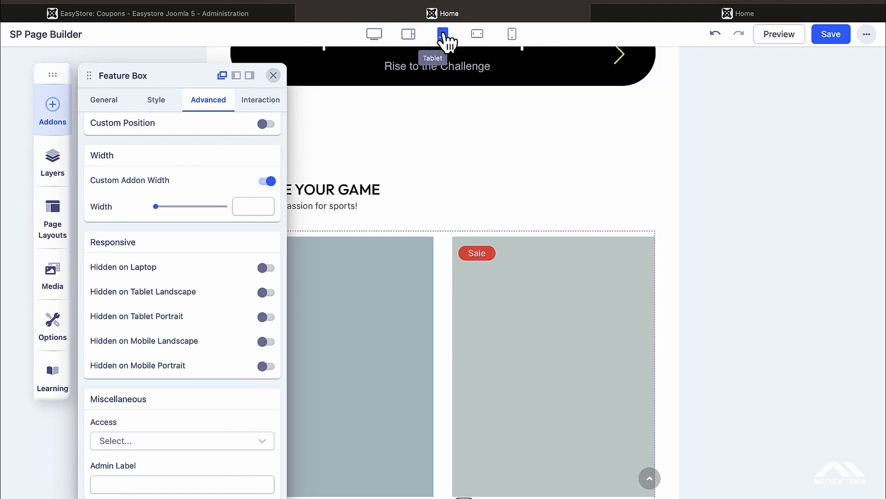
click(475, 37)
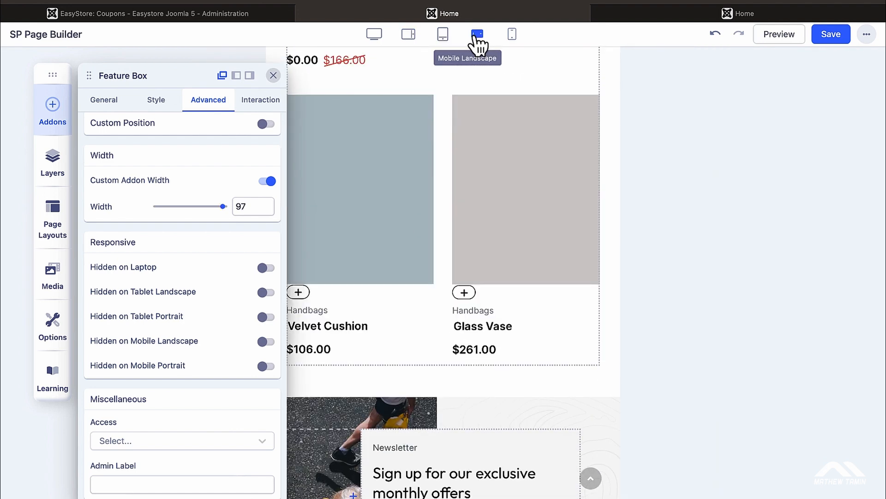
click(513, 37)
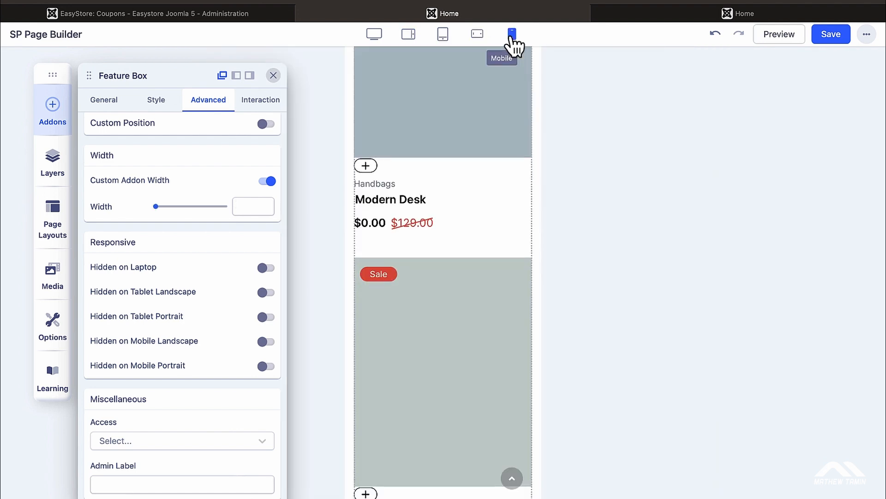
click(376, 34)
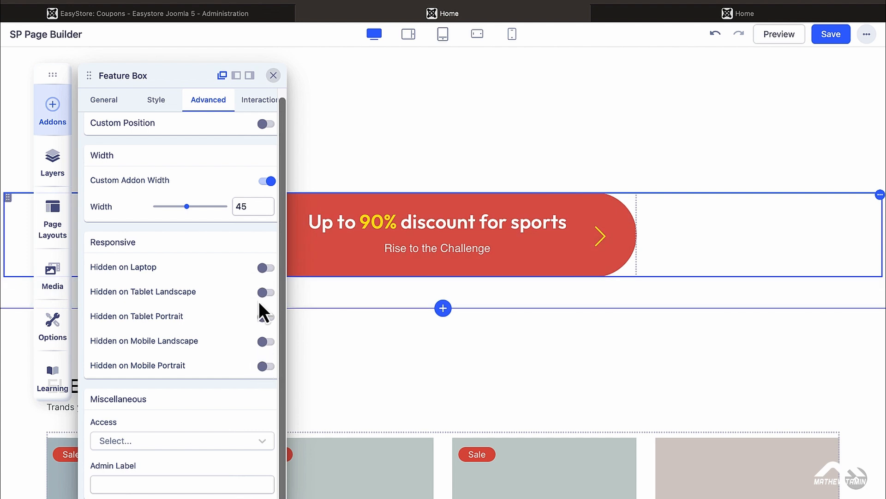
Check the access level choices of the sports discount Feature Box and close its settings
click(266, 444)
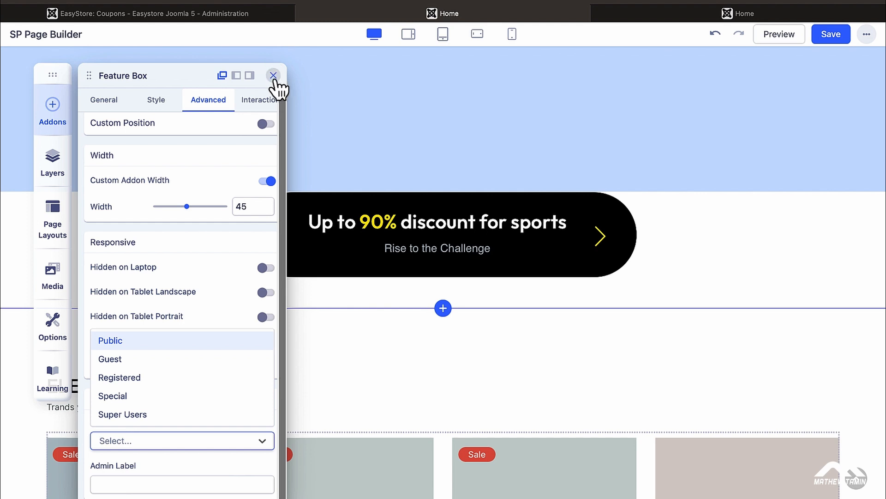
click(276, 79)
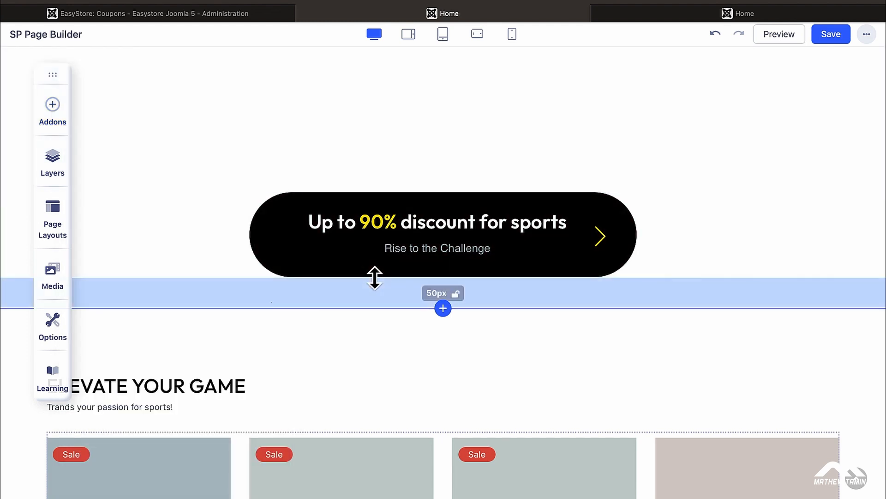
drag(440, 297, 538, 344)
Open the settings of the newsletter sign-up form with the Your Email field
scroll(538, 345, down, 4)
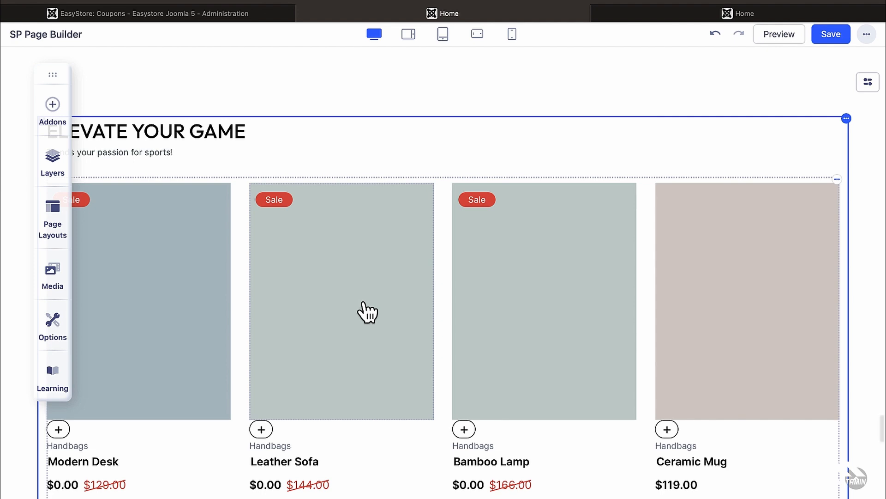
scroll(367, 313, down, 10)
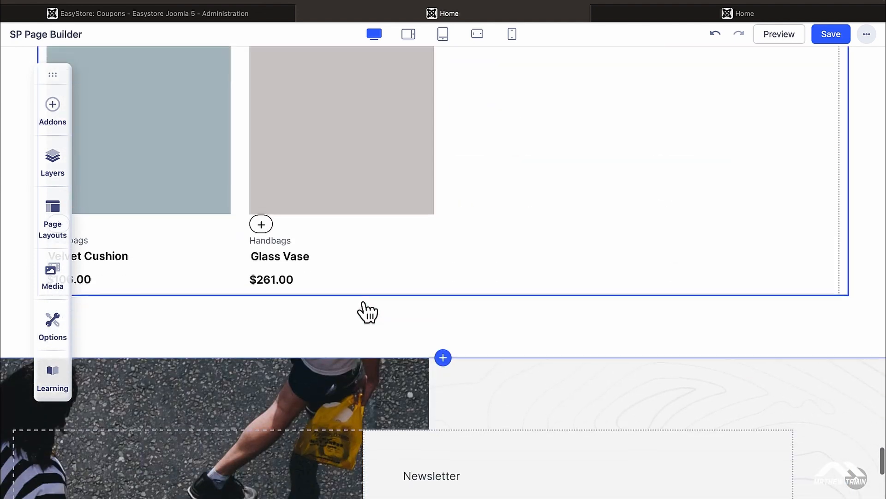
scroll(340, 367, down, 2)
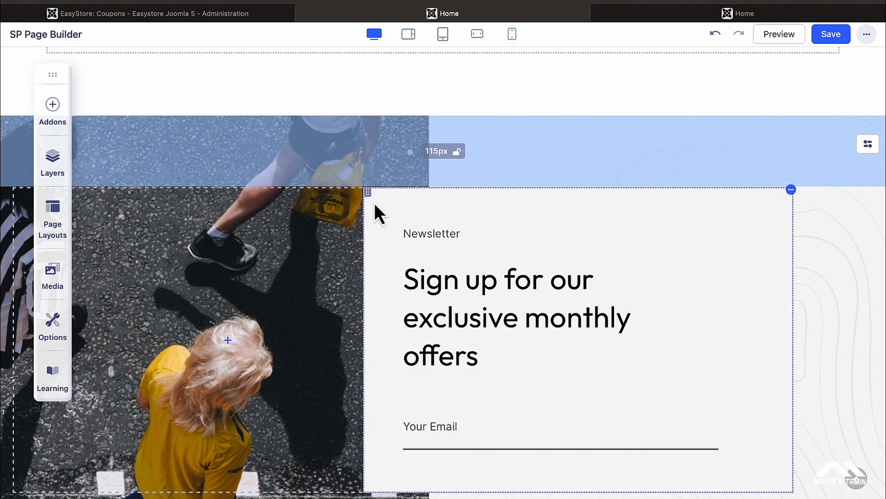
scroll(698, 208, down, 8)
scroll(697, 204, up, 6)
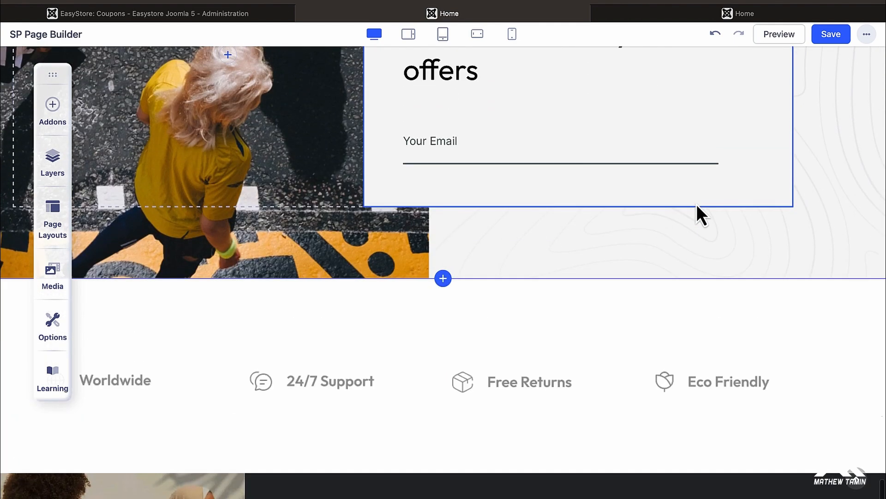
click(469, 329)
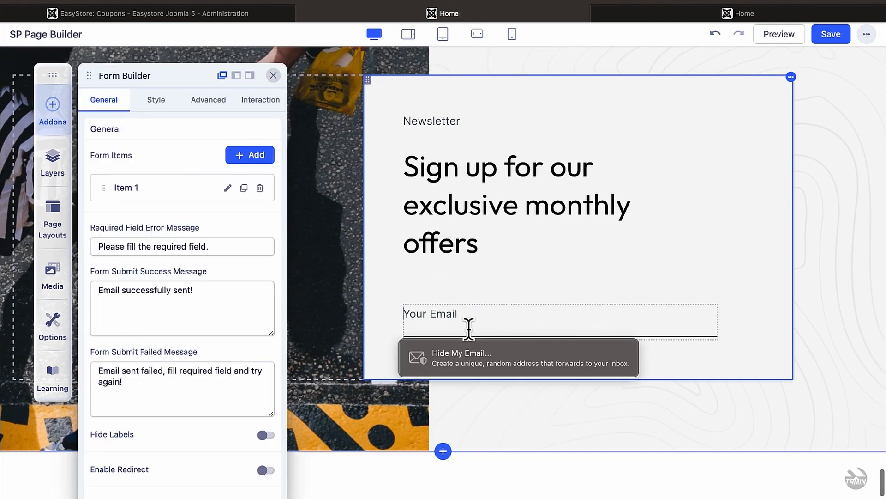
click(468, 320)
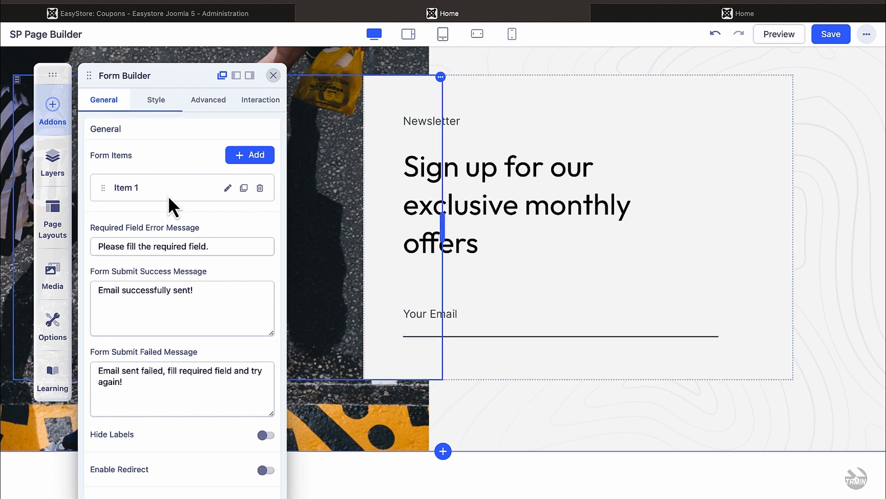
Examine the newsletter form's submit messages, captcha and redirect options, email template, field styling and button options
scroll(209, 370, down, 5)
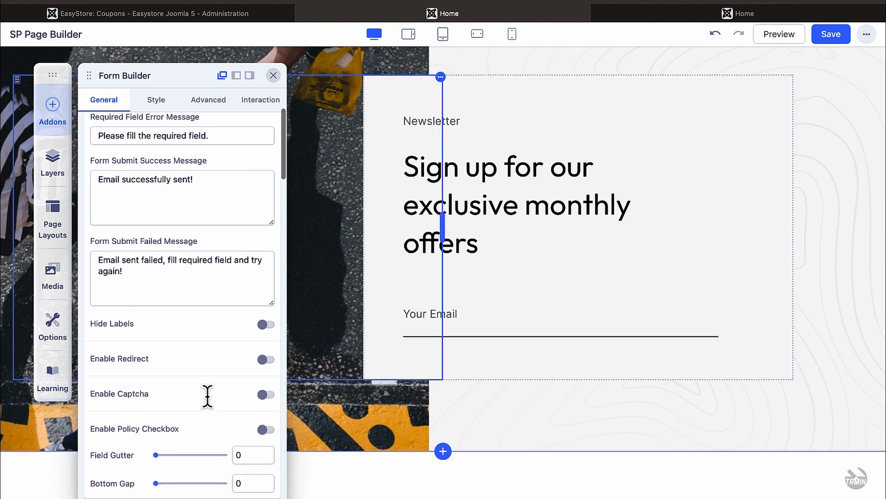
scroll(209, 398, down, 15)
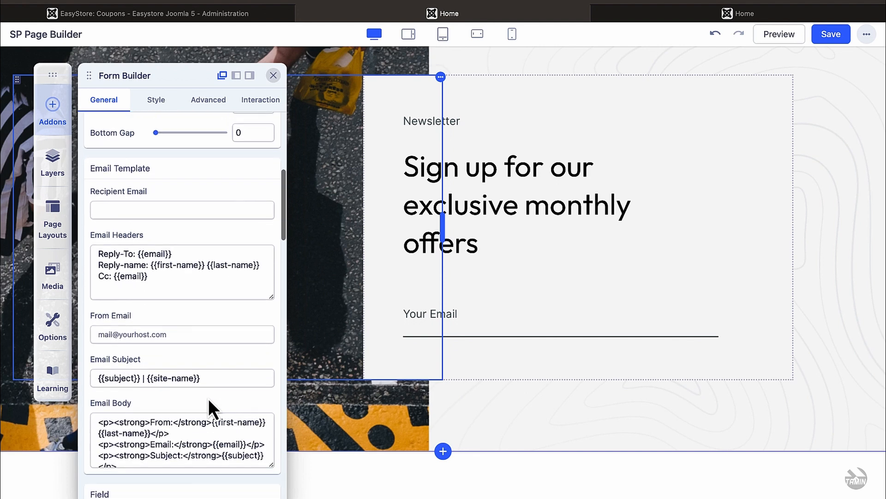
scroll(208, 398, down, 7)
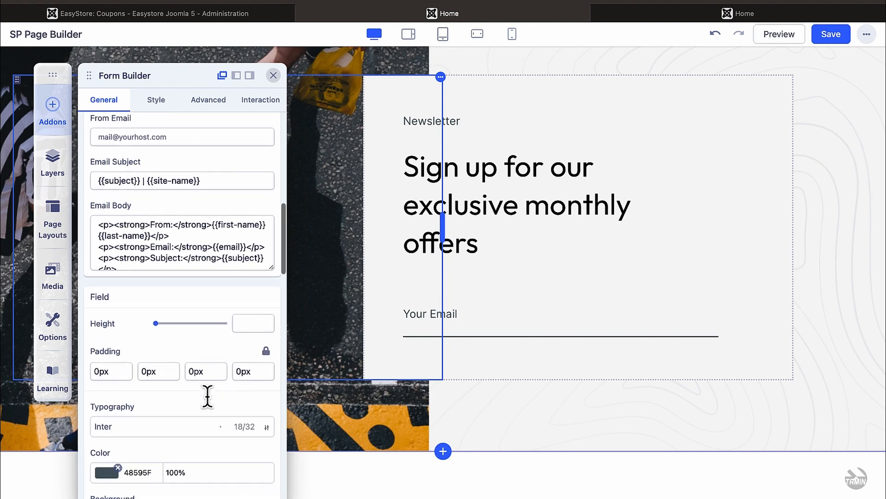
scroll(208, 396, down, 18)
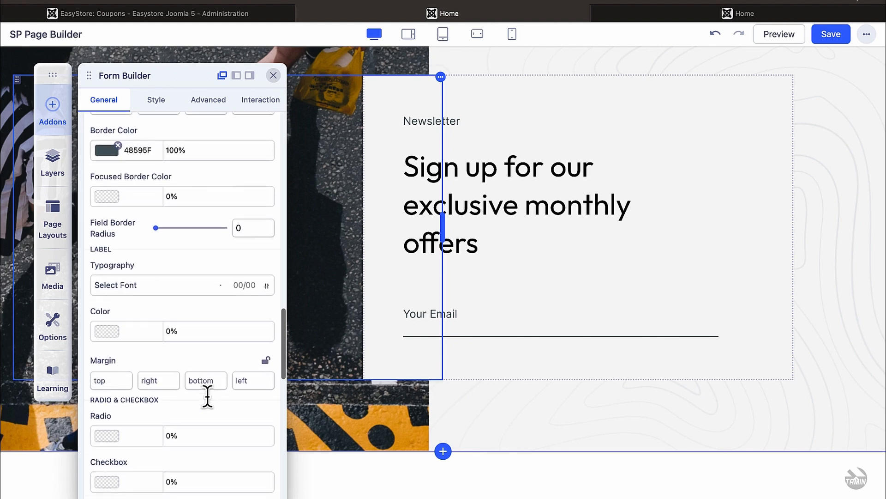
scroll(207, 397, down, 20)
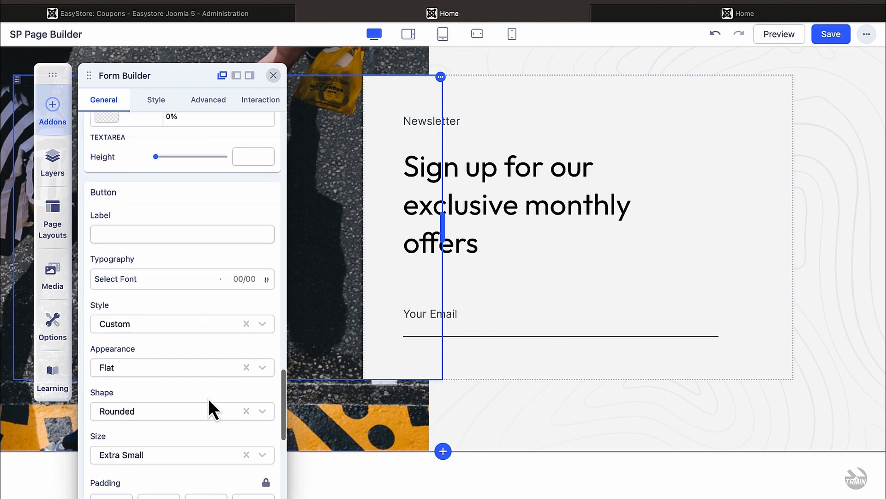
scroll(208, 398, up, 18)
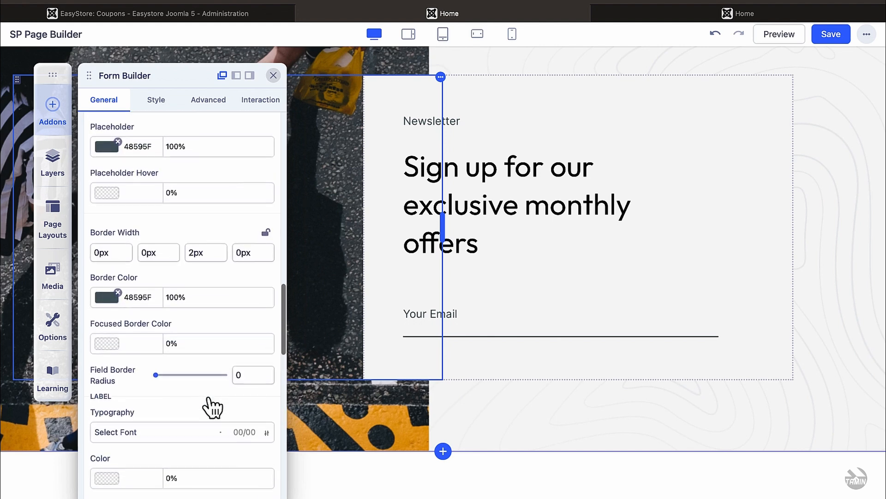
scroll(202, 246, up, 20)
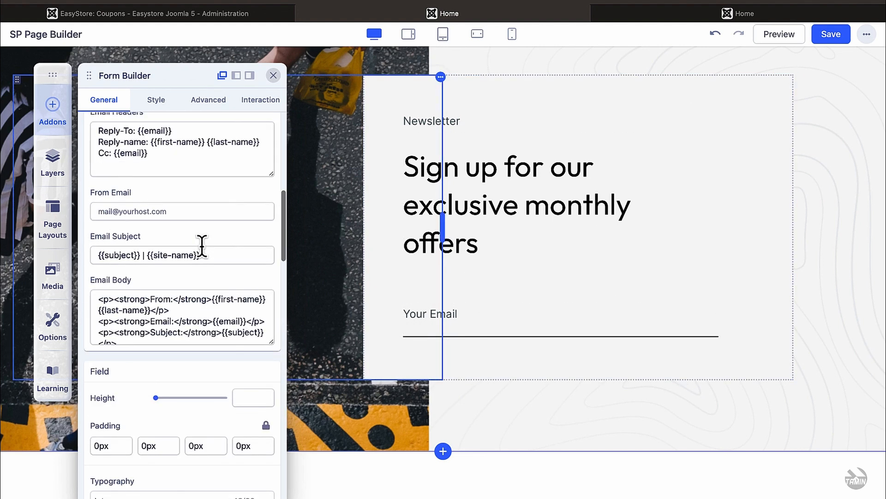
scroll(202, 245, up, 7)
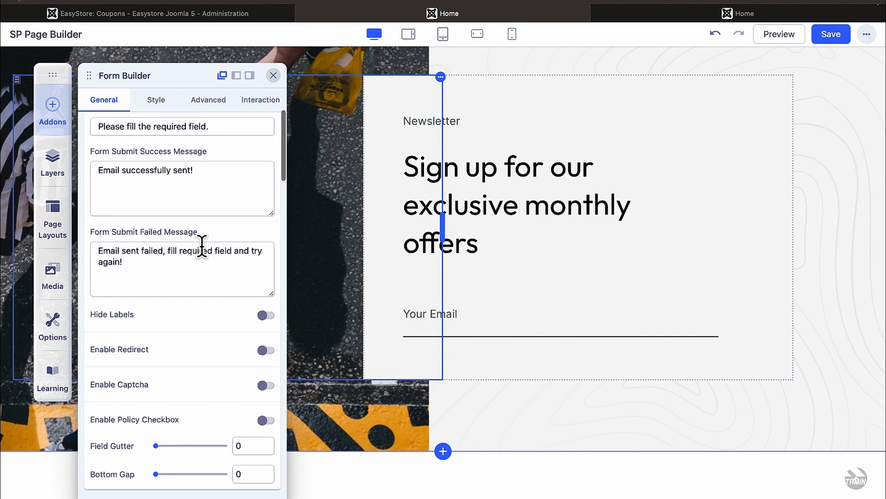
scroll(201, 245, up, 3)
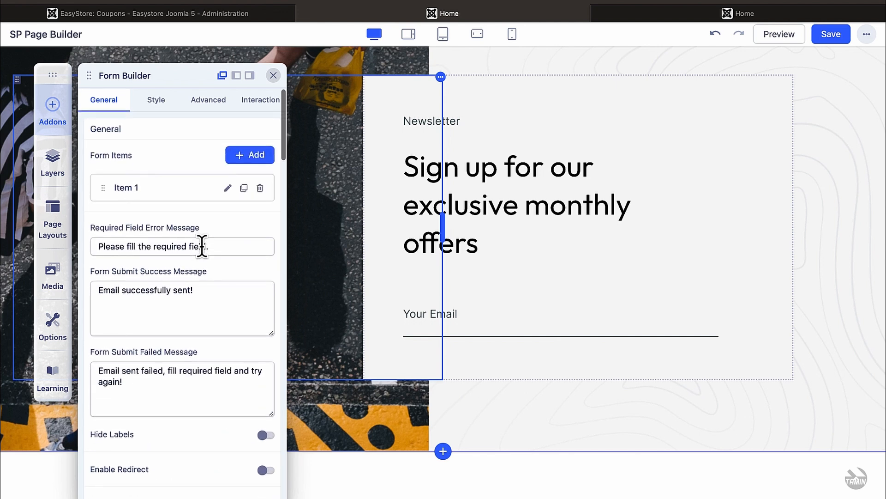
Review the settings of the newsletter form's email item and close the Form Builder without changes
click(228, 188)
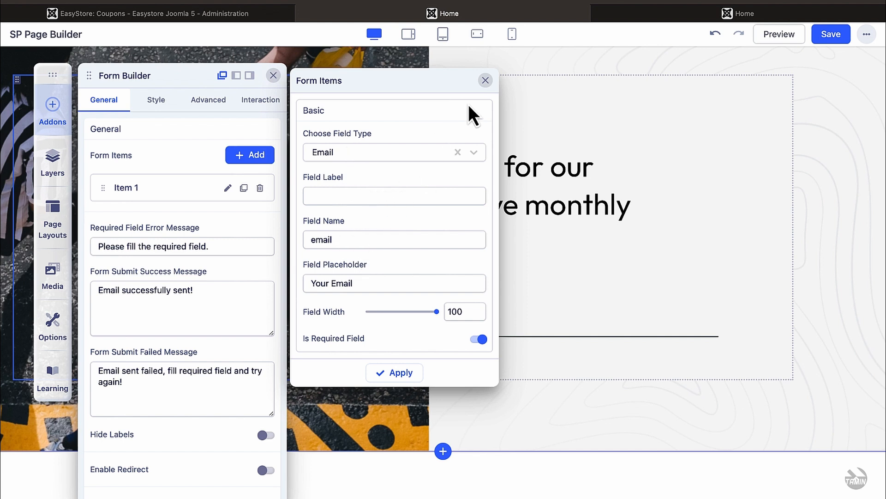
click(486, 80)
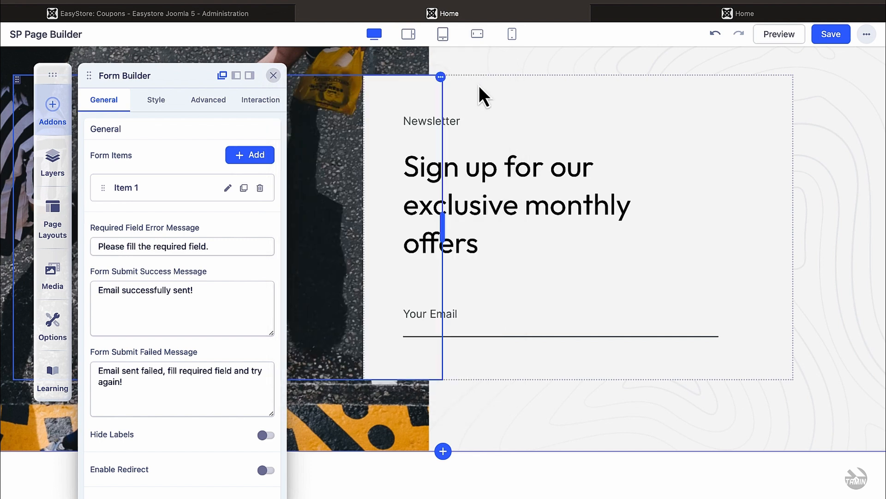
click(273, 76)
Open the Clients addon of the service icons row and review the image and link settings of Client 1 and Client 4
scroll(388, 226, down, 10)
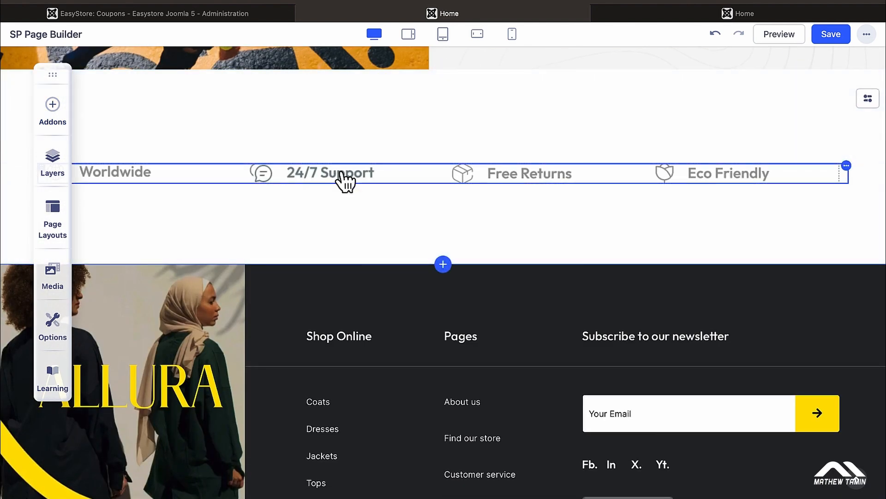
click(345, 179)
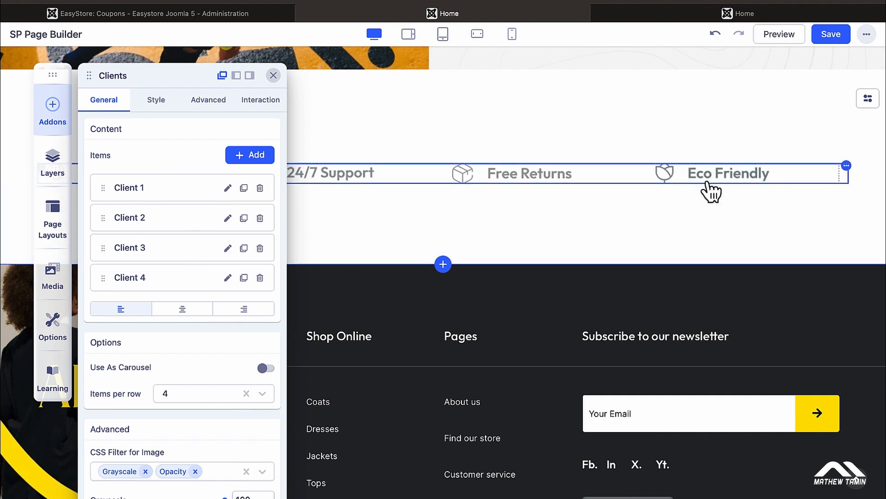
click(227, 187)
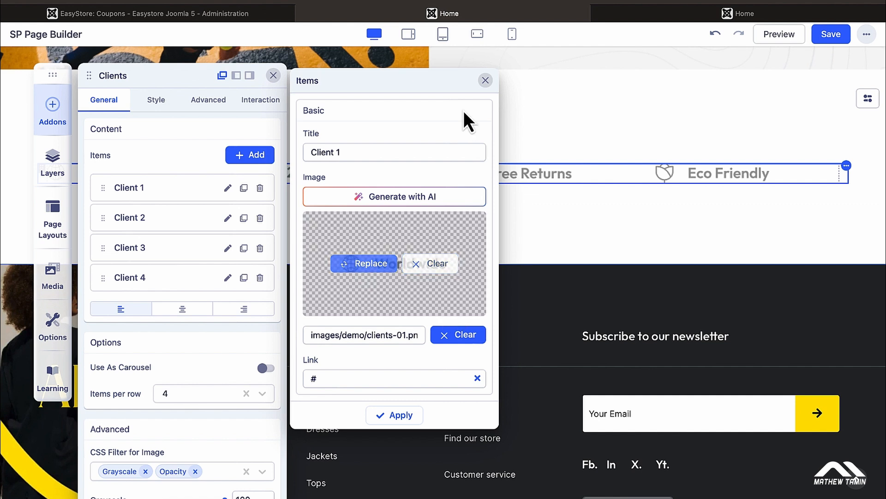
click(485, 81)
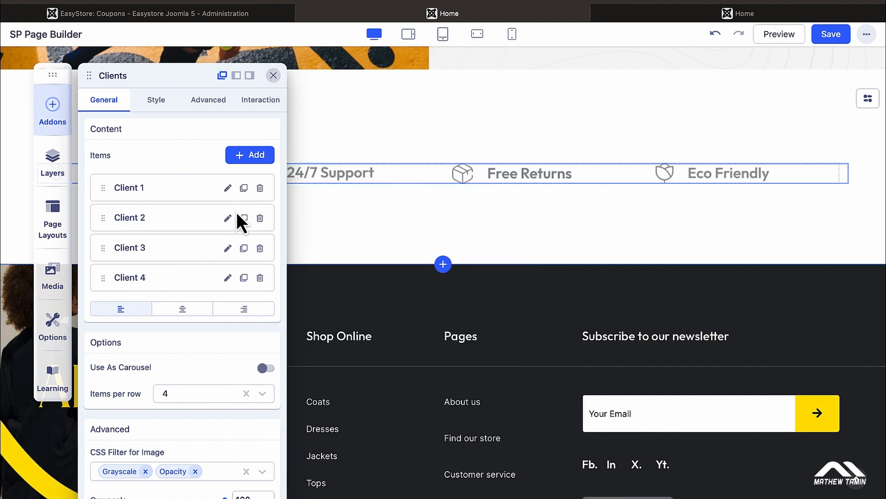
click(228, 278)
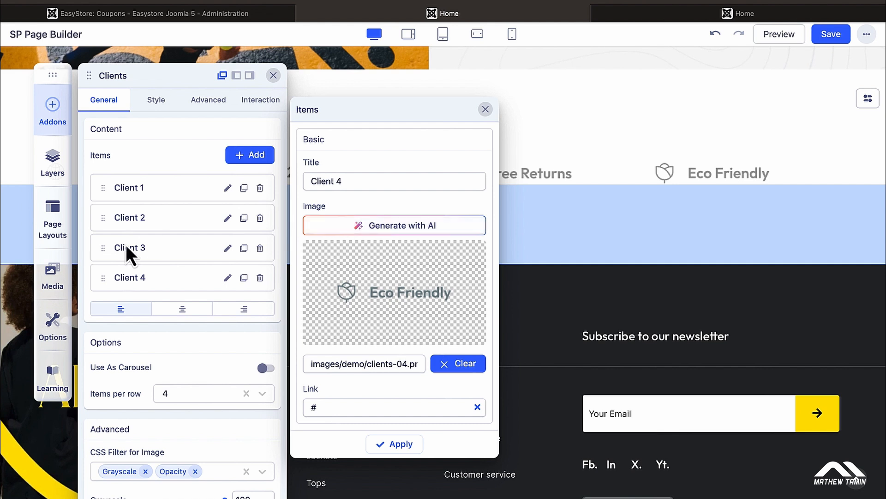
click(486, 110)
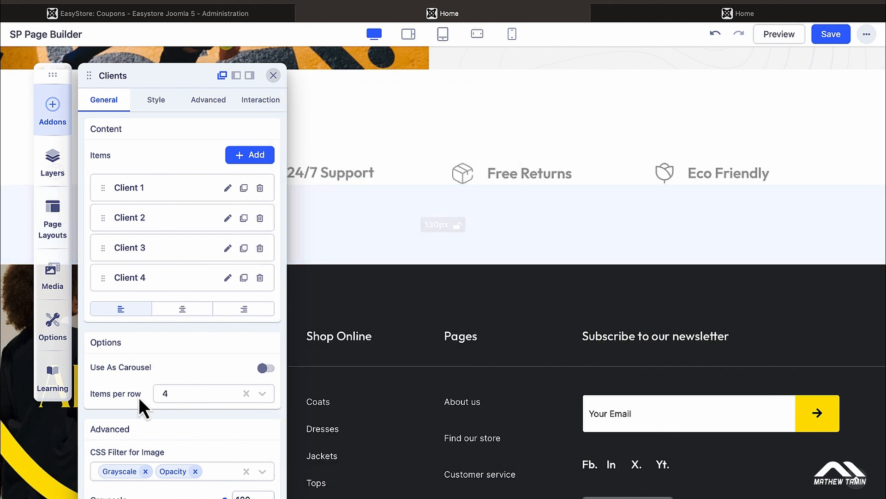
Try showing the client items as a carousel and turn it off again, and review the addon's image filter and title options
click(266, 368)
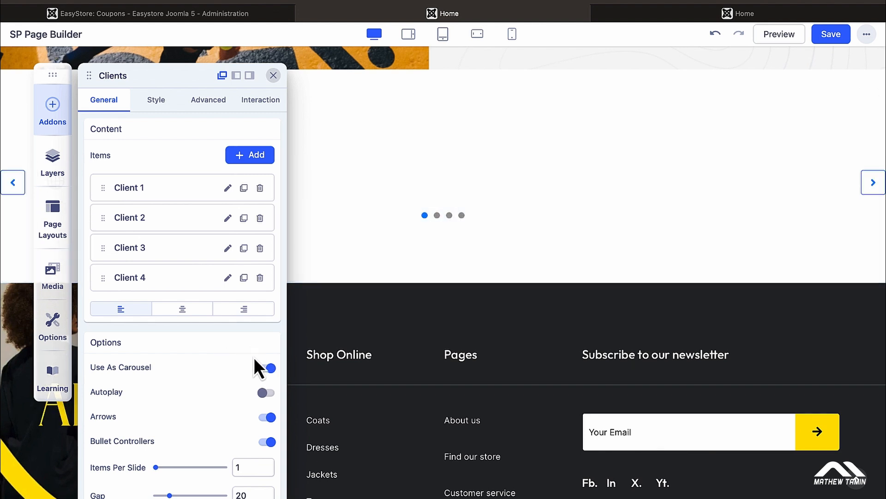
click(268, 368)
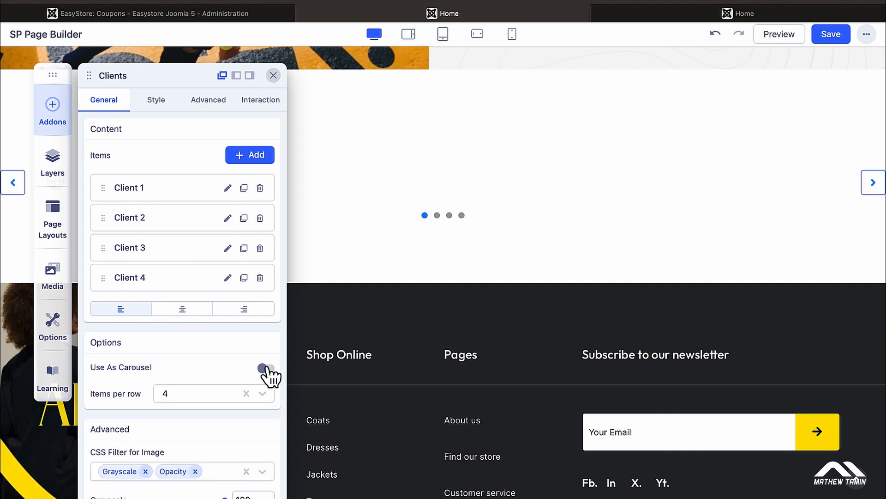
scroll(246, 326, down, 5)
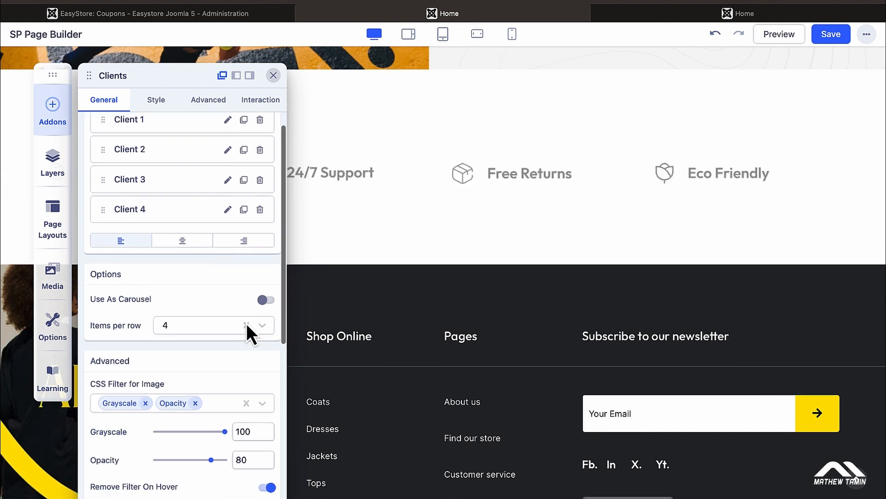
scroll(246, 323, down, 3)
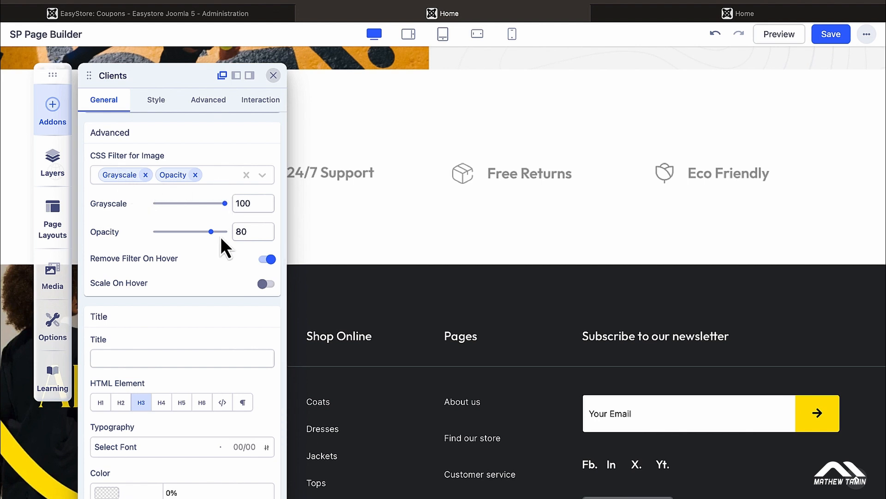
scroll(221, 239, down, 2)
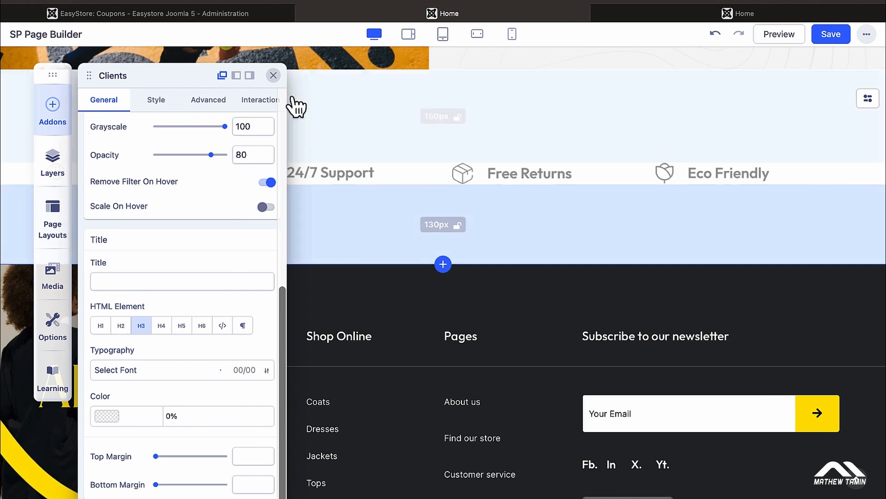
click(274, 75)
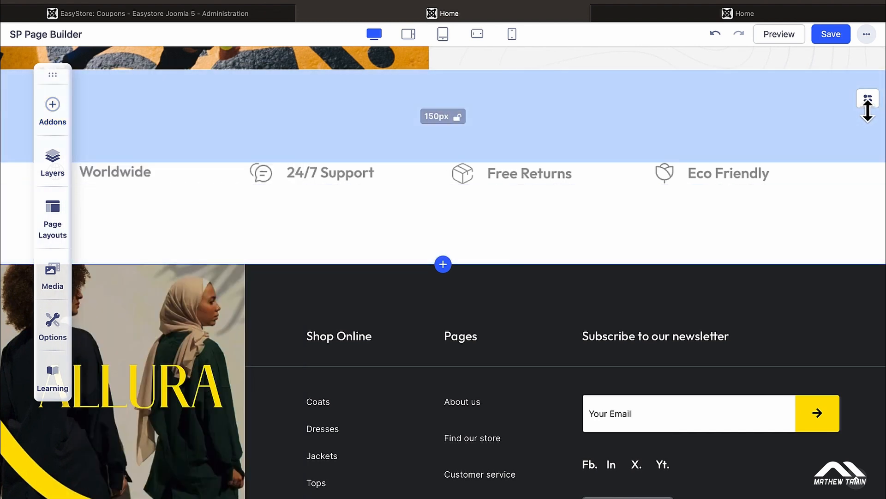
Delete the whole section with the service icons between the newsletter section and the footer
mouse_move(871, 105)
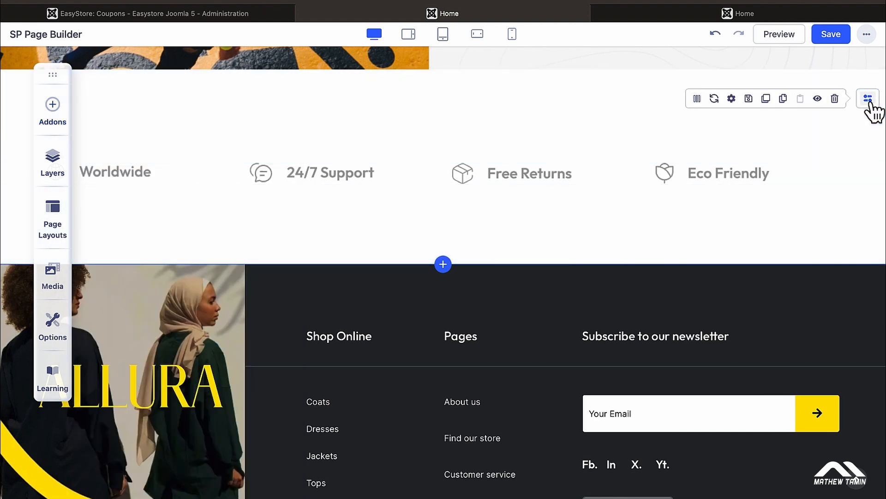
click(836, 99)
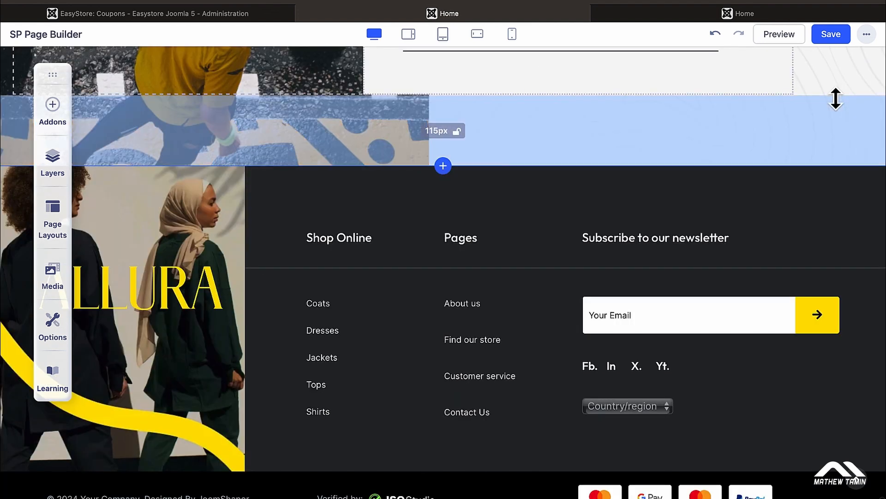